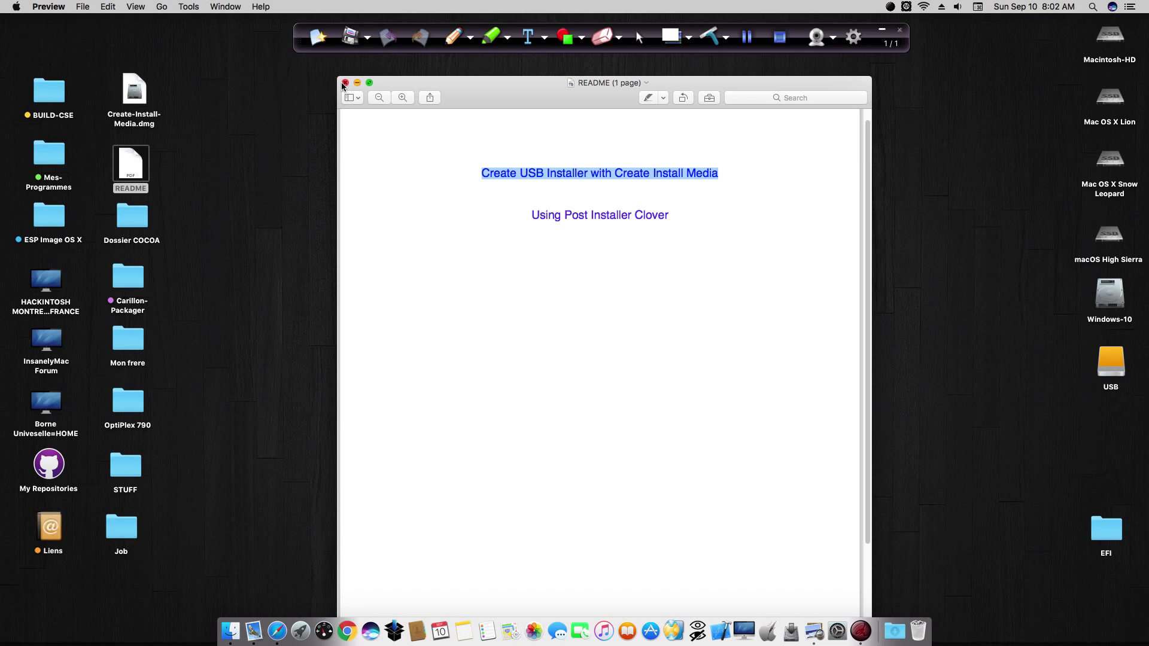
Close the README window in Preview so the desktop files and folders show.
click(344, 83)
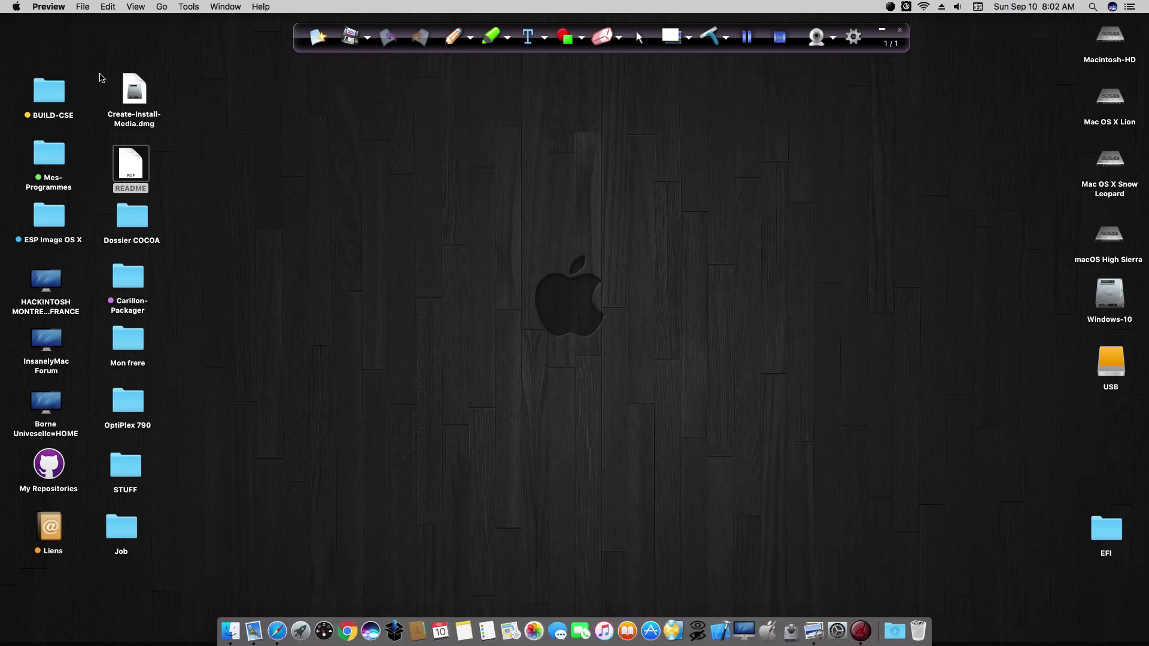
Mount the Create-Install-Media.dmg disk image from the desktop.
click(1113, 376)
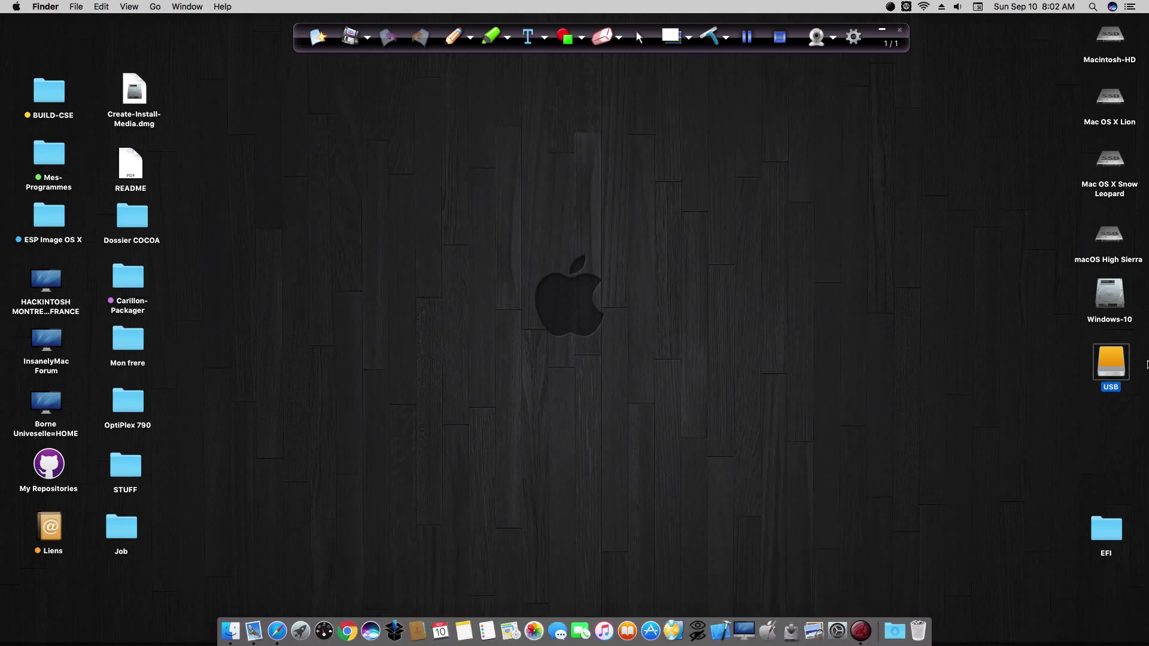
click(826, 318)
click(145, 106)
double_click(145, 105)
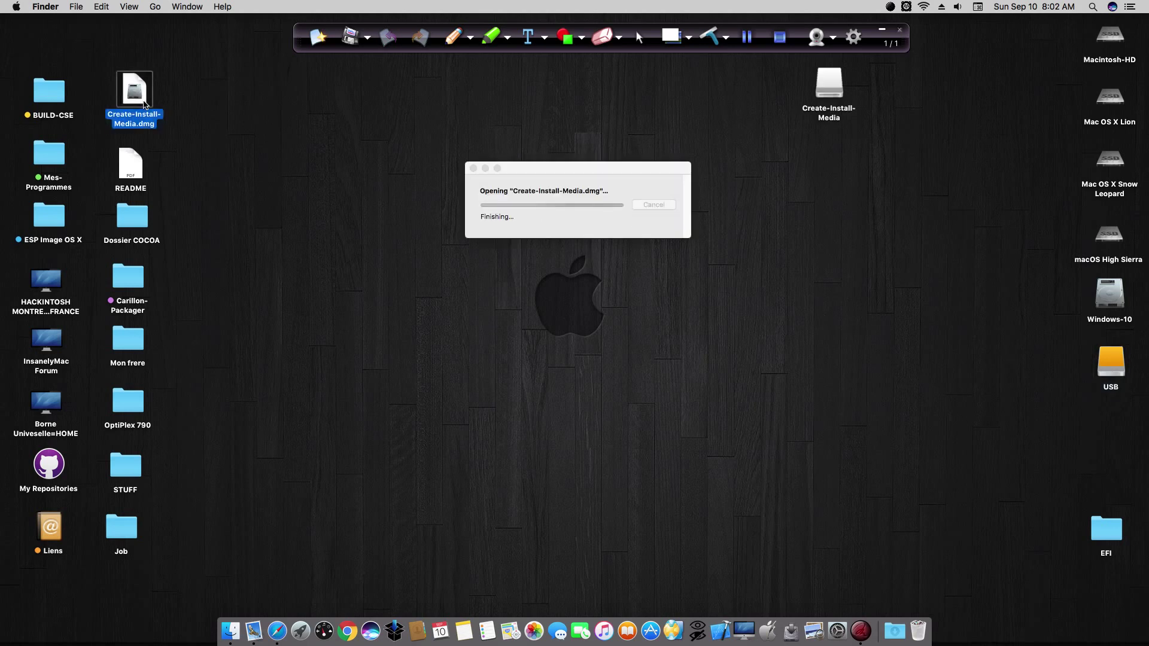
Copy the Create Install Media app onto the desktop beside the other items.
drag(519, 294, 722, 299)
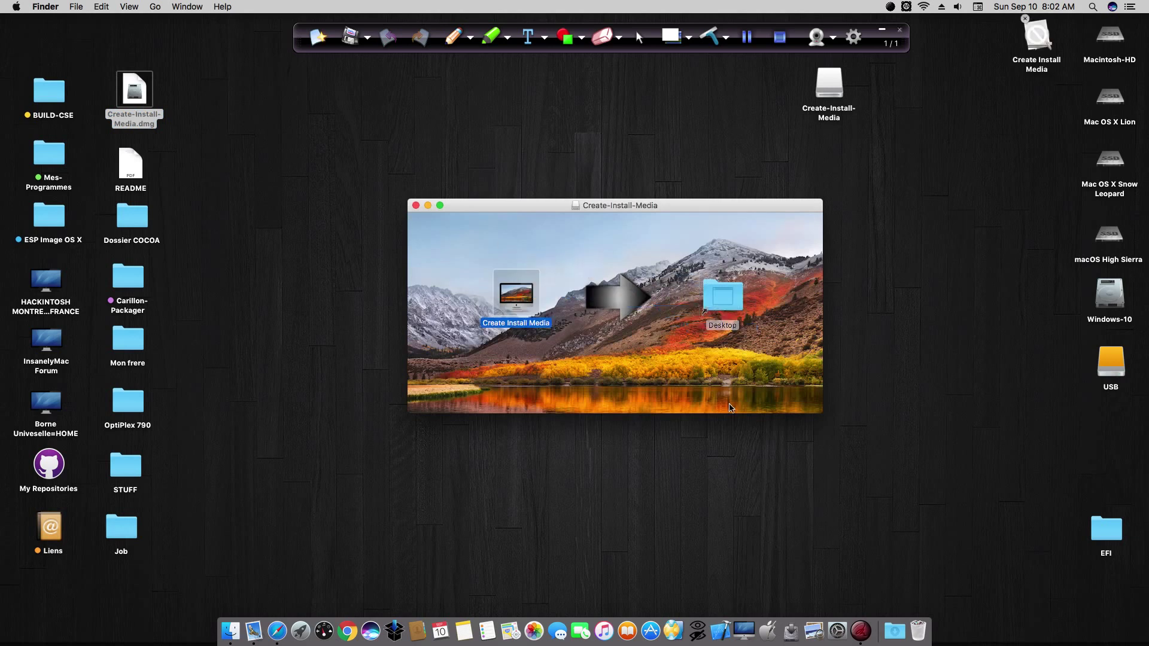
click(416, 206)
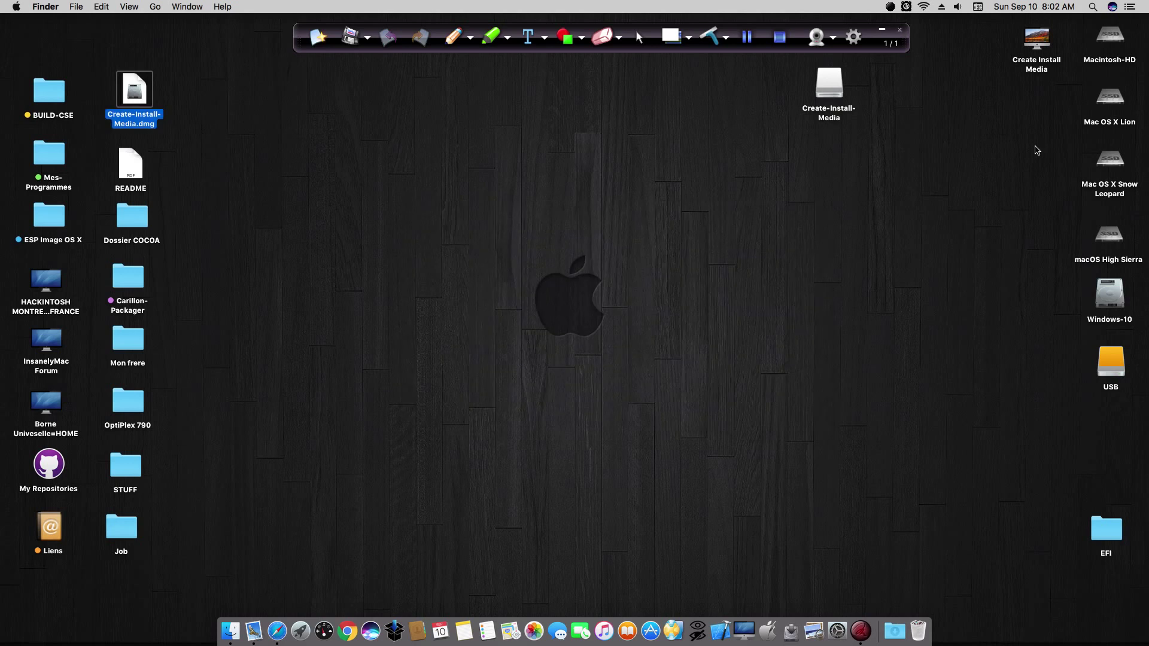
drag(1046, 40, 225, 167)
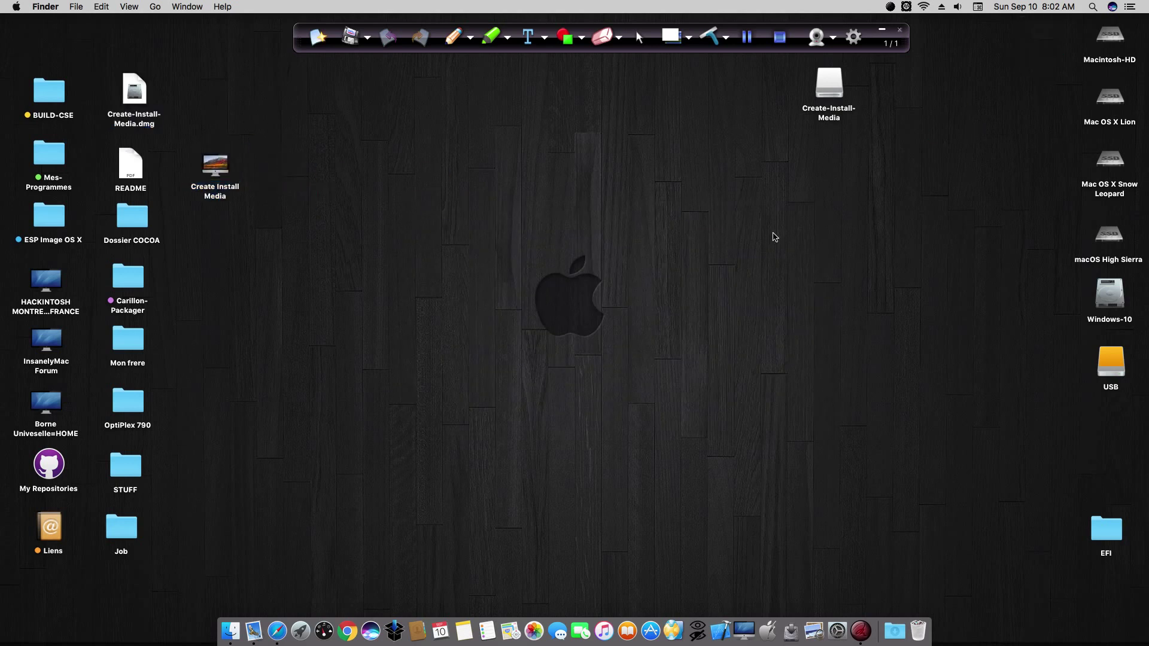
Eject the disk image, then launch Create Install Media and authorise it with the admin password.
right_click(838, 90)
click(860, 115)
double_click(213, 168)
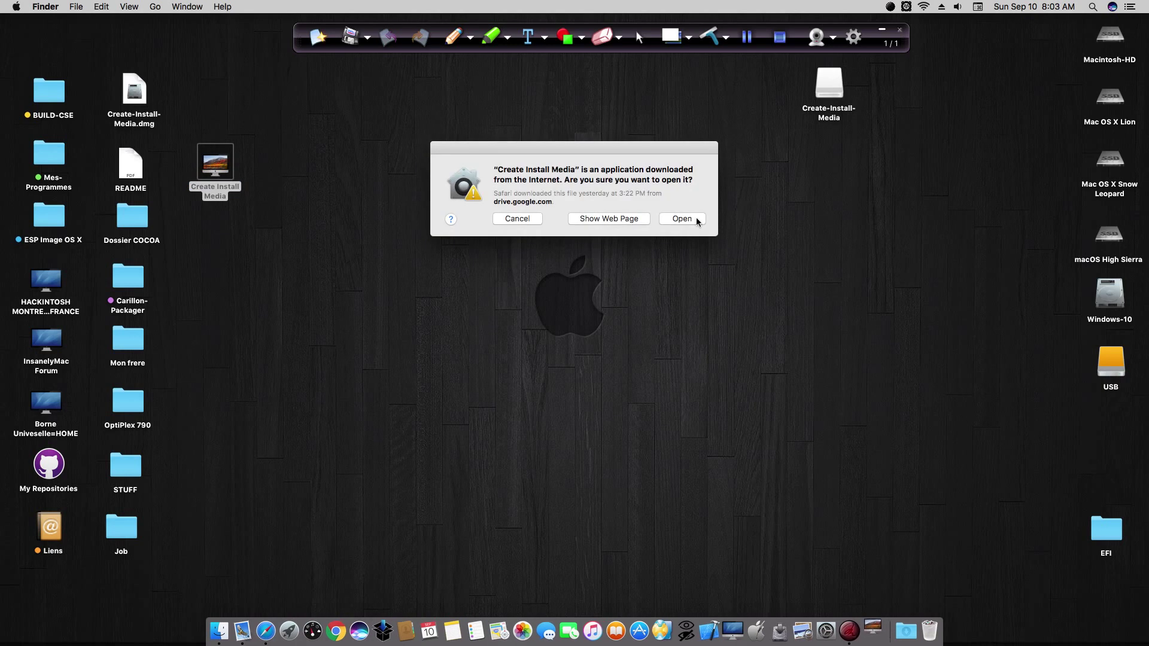
click(681, 218)
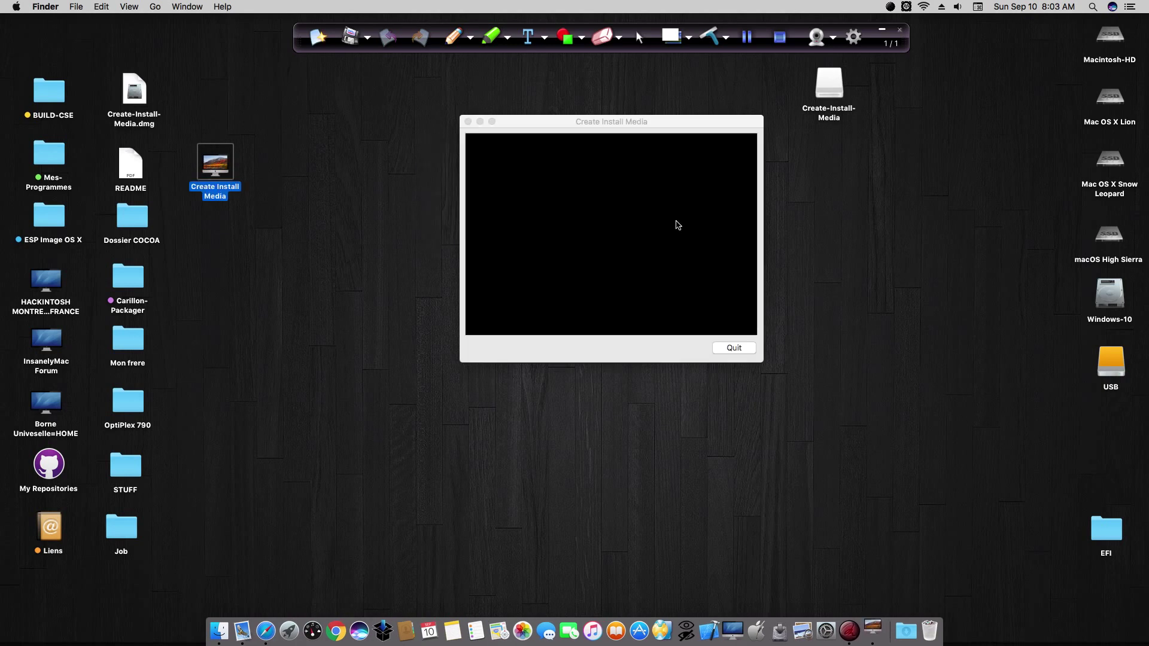
drag(637, 141, 674, 172)
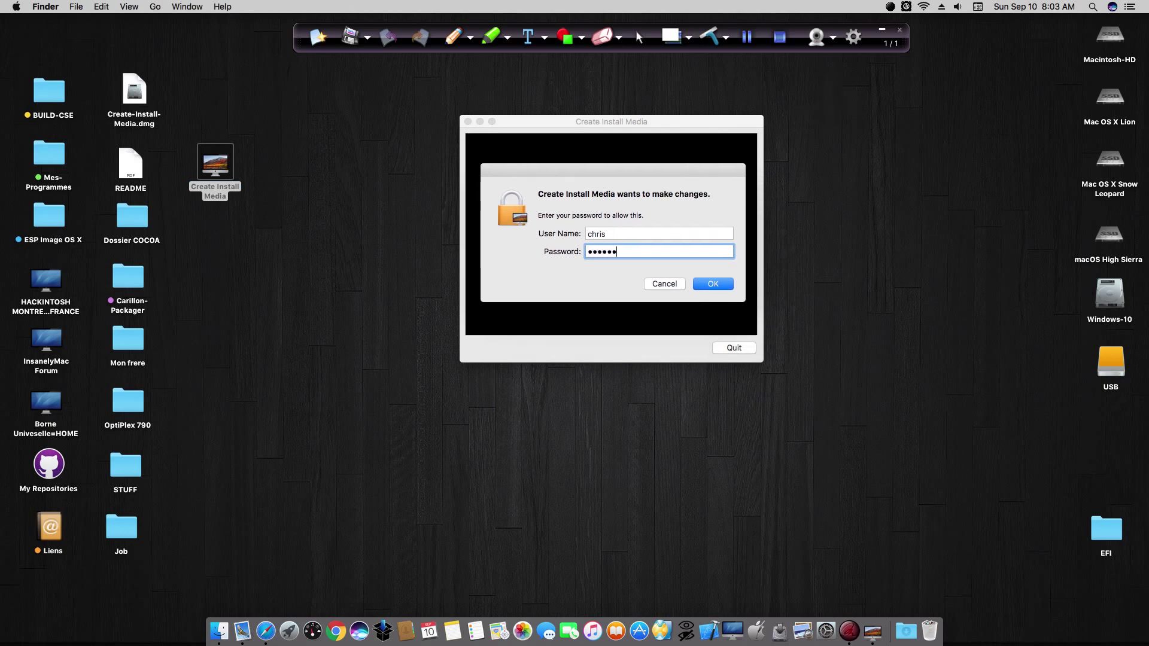
key(Return)
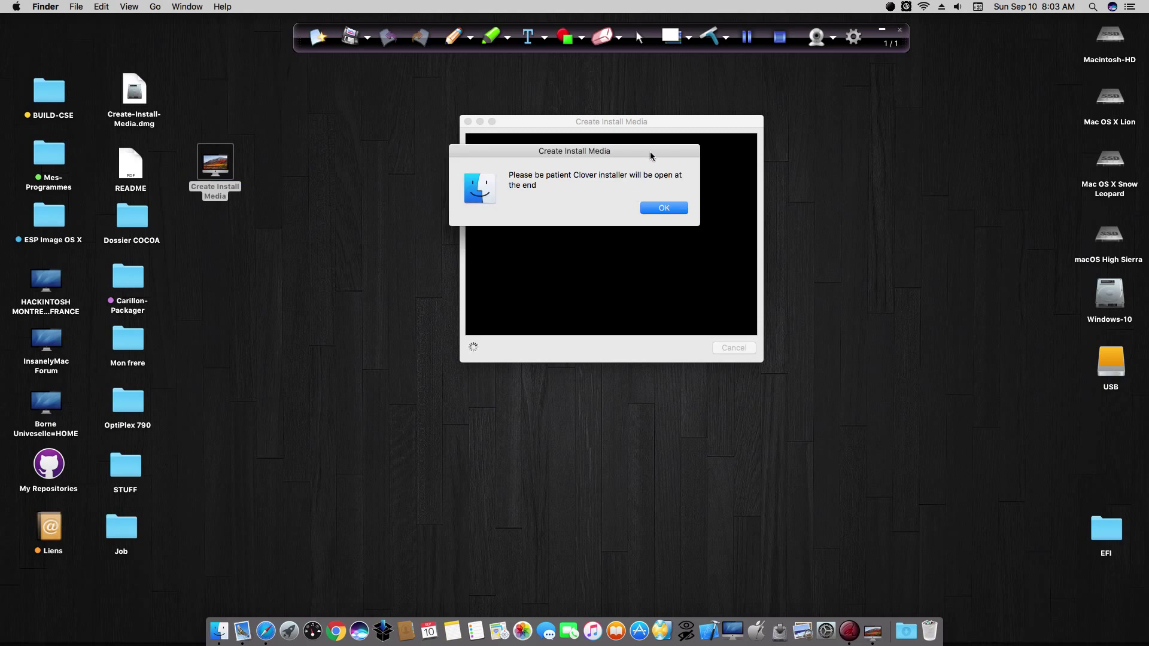
drag(650, 152, 690, 196)
click(699, 254)
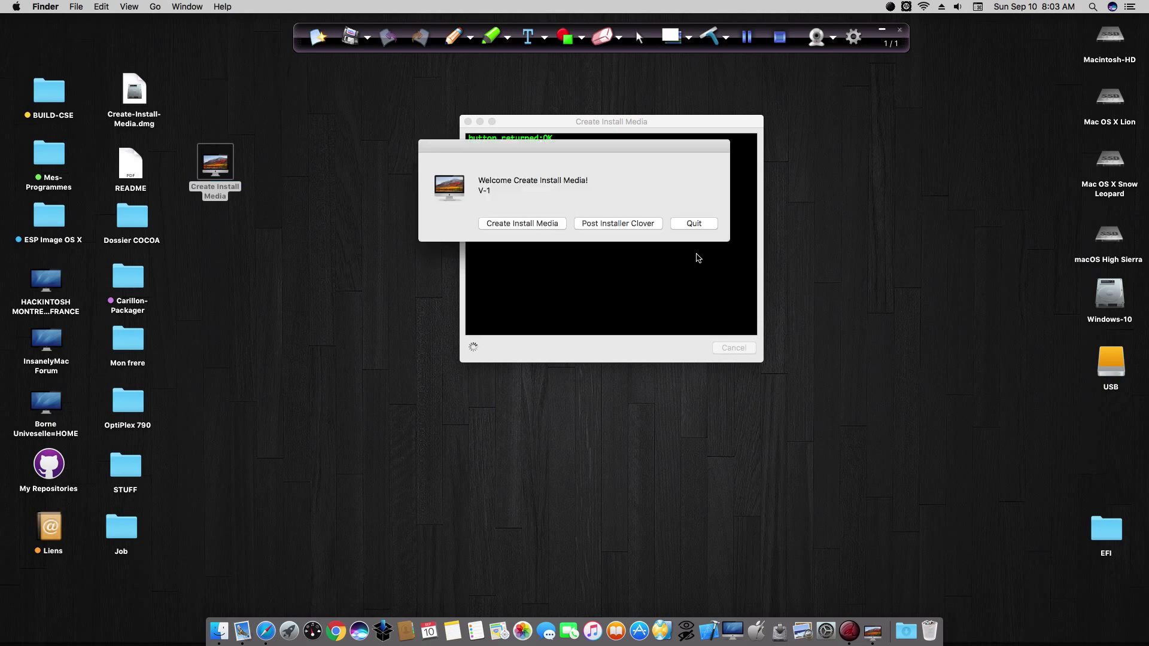
Start the install-media option to show the Mac OS Extended (Journaled), GUID formatting instructions.
drag(655, 152, 687, 172)
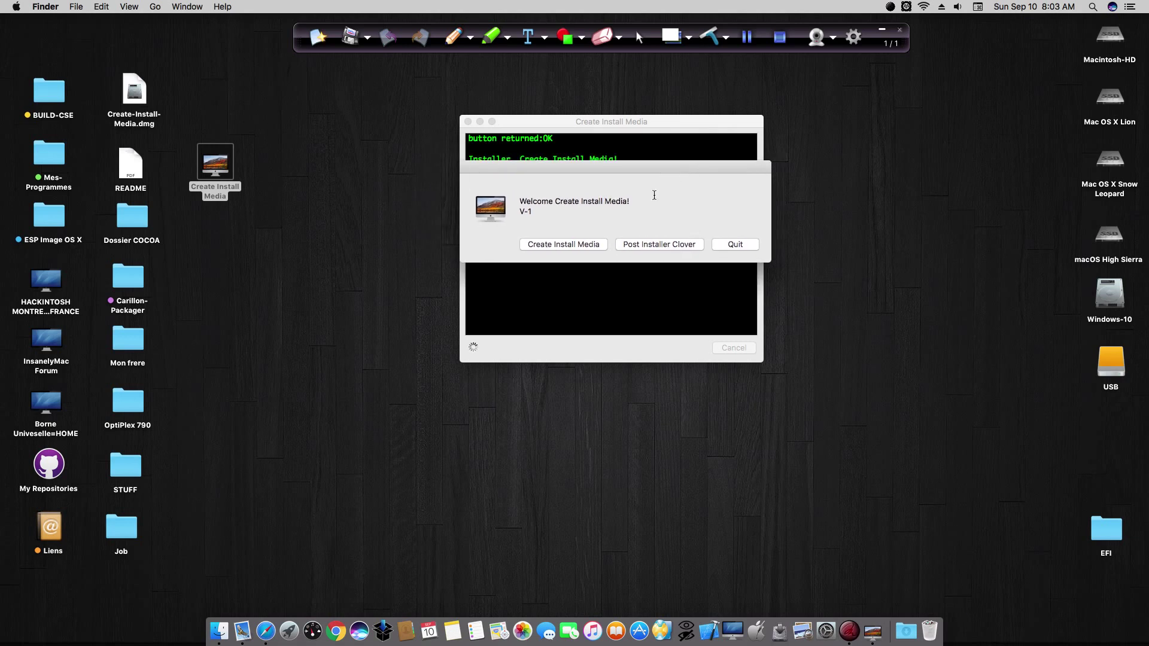
click(586, 246)
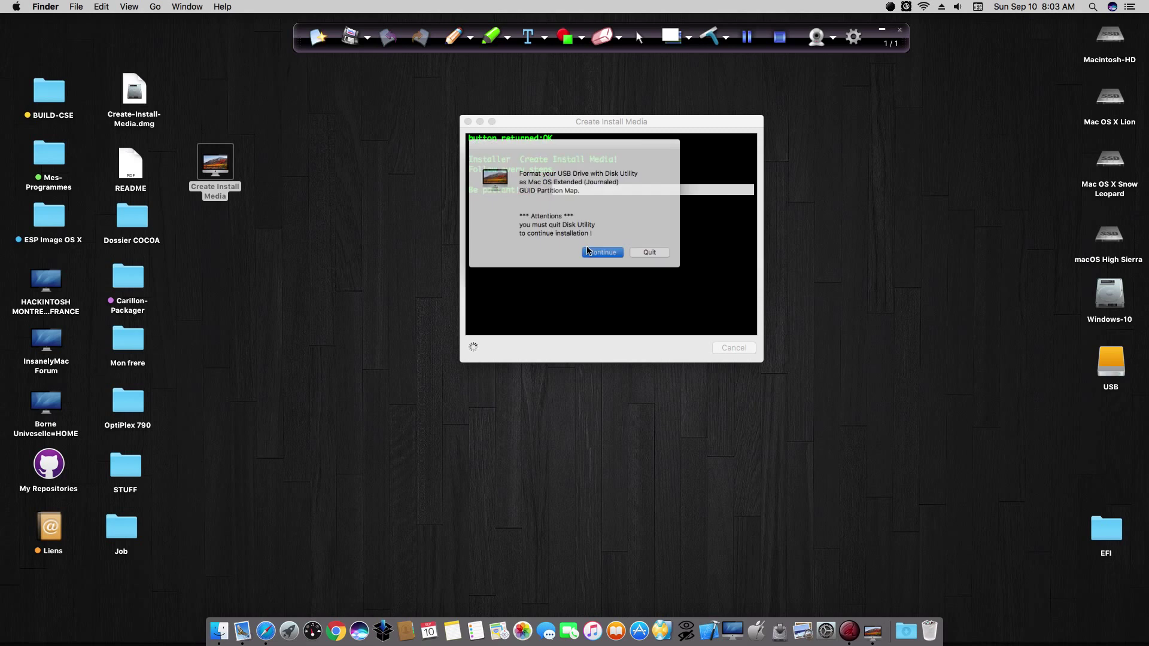
drag(645, 130, 672, 166)
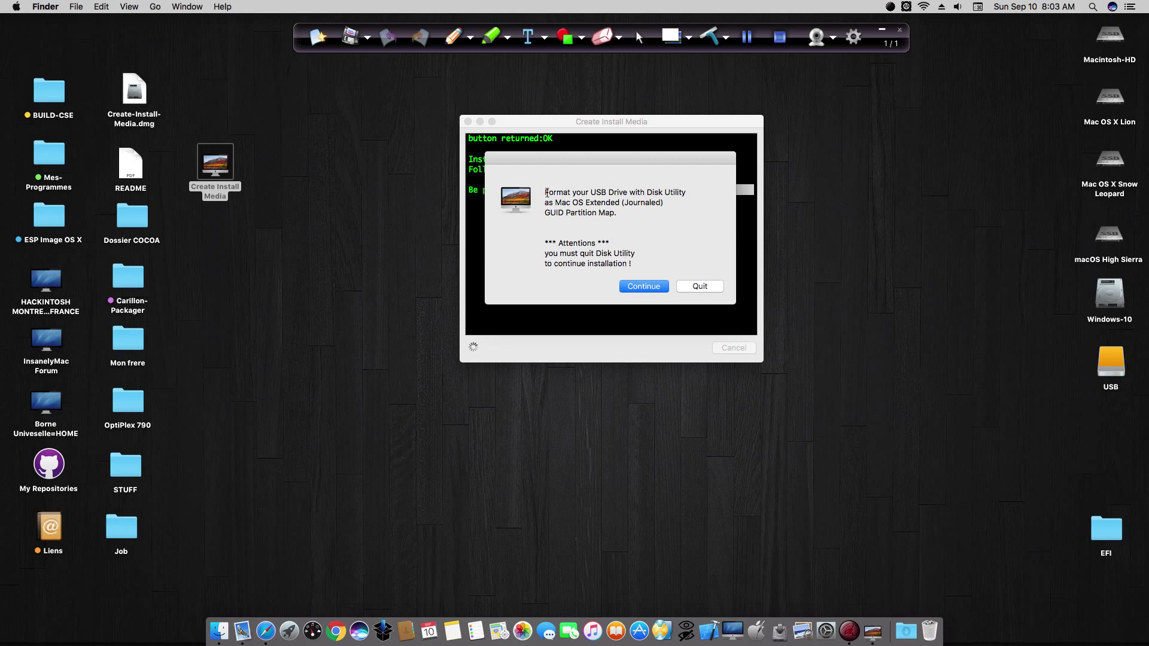
drag(544, 190, 681, 264)
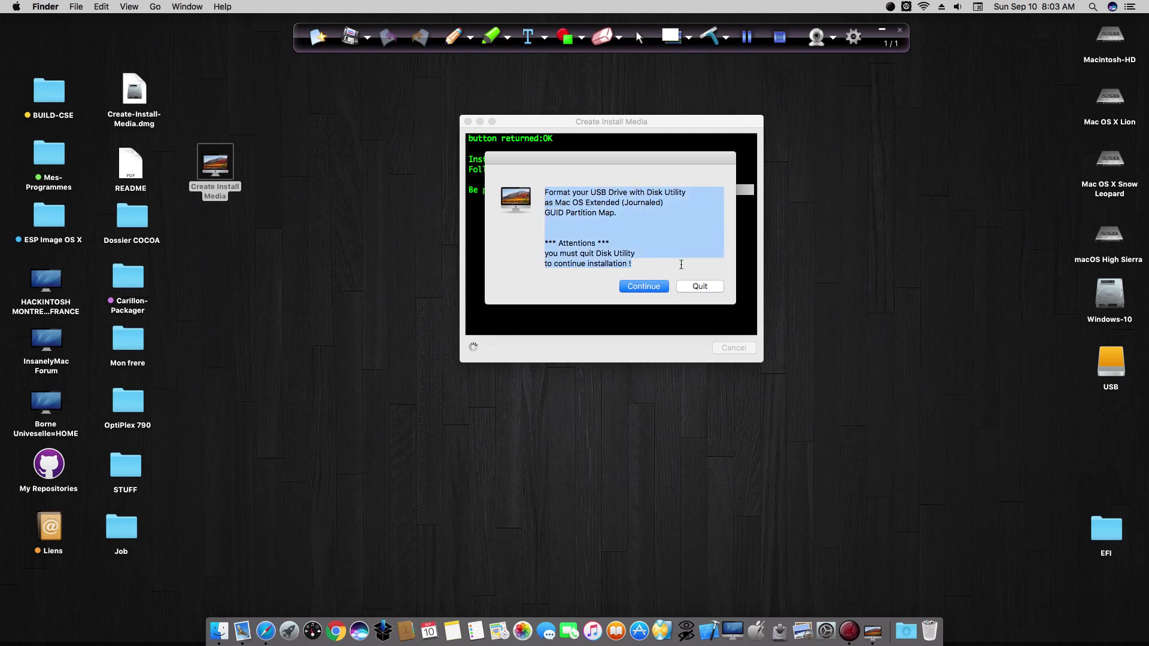
click(640, 264)
Open Disk Utility and unmount the existing USB volume.
click(643, 287)
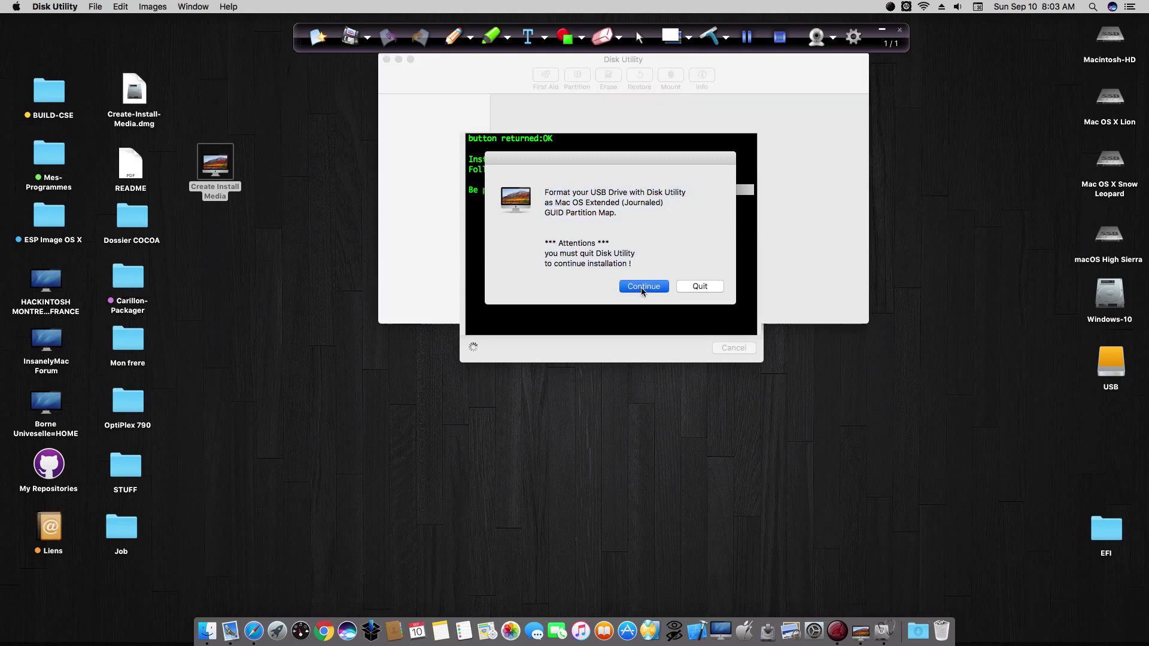
click(625, 344)
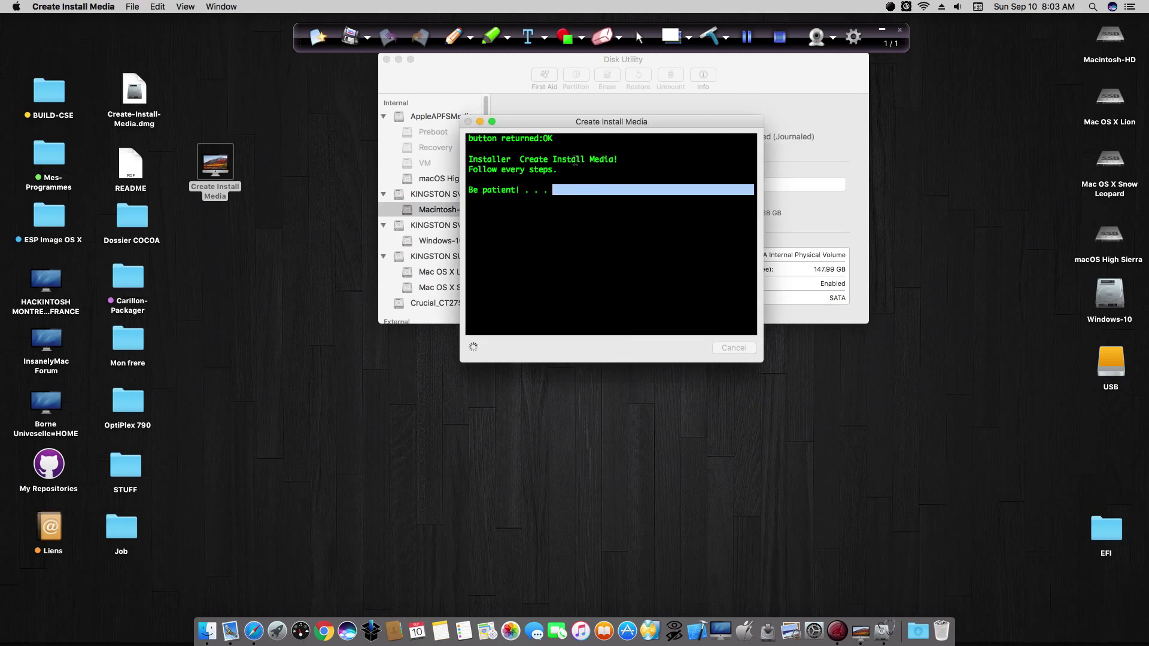
click(497, 74)
drag(498, 75, 509, 88)
scroll(436, 262, down, 2)
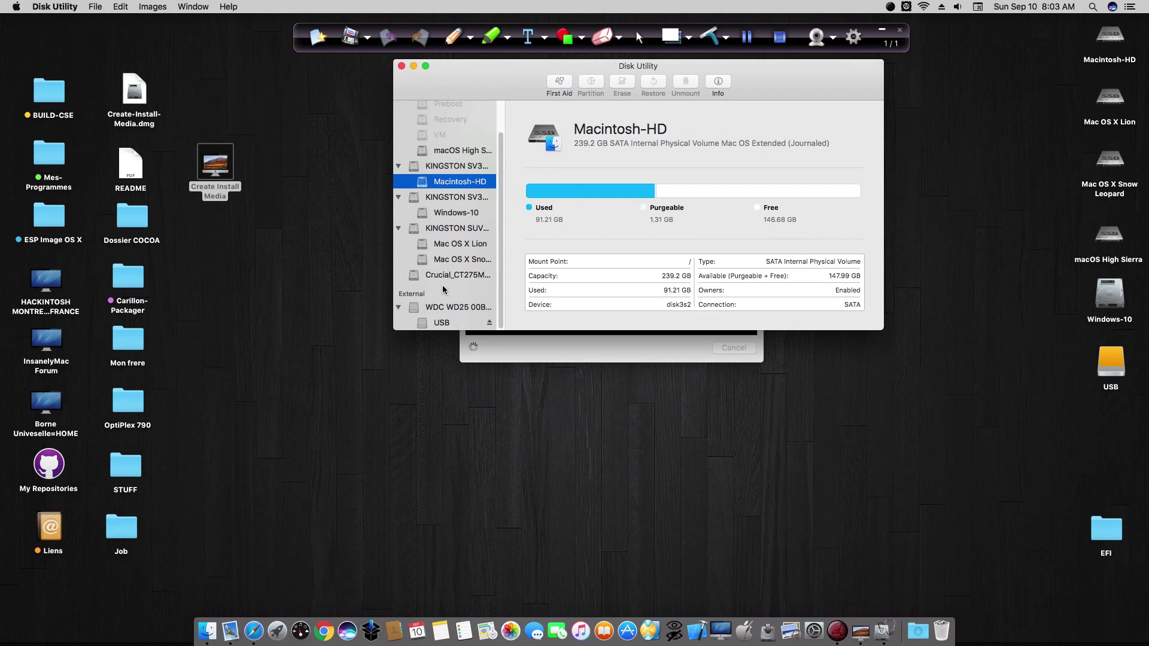
click(443, 323)
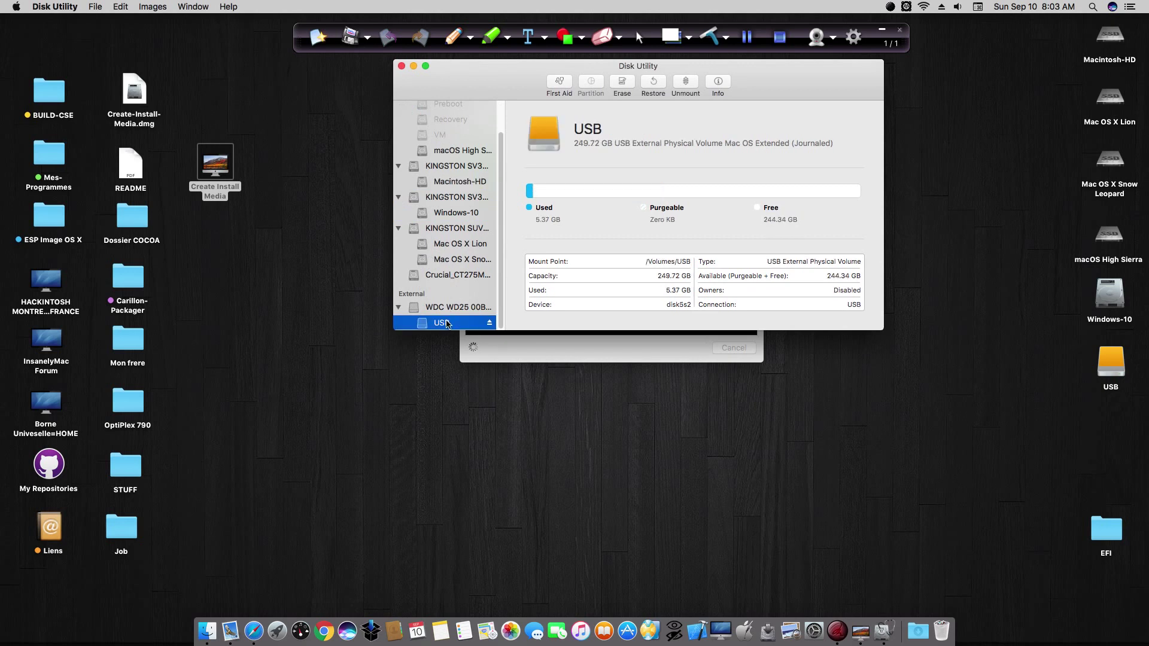
click(686, 82)
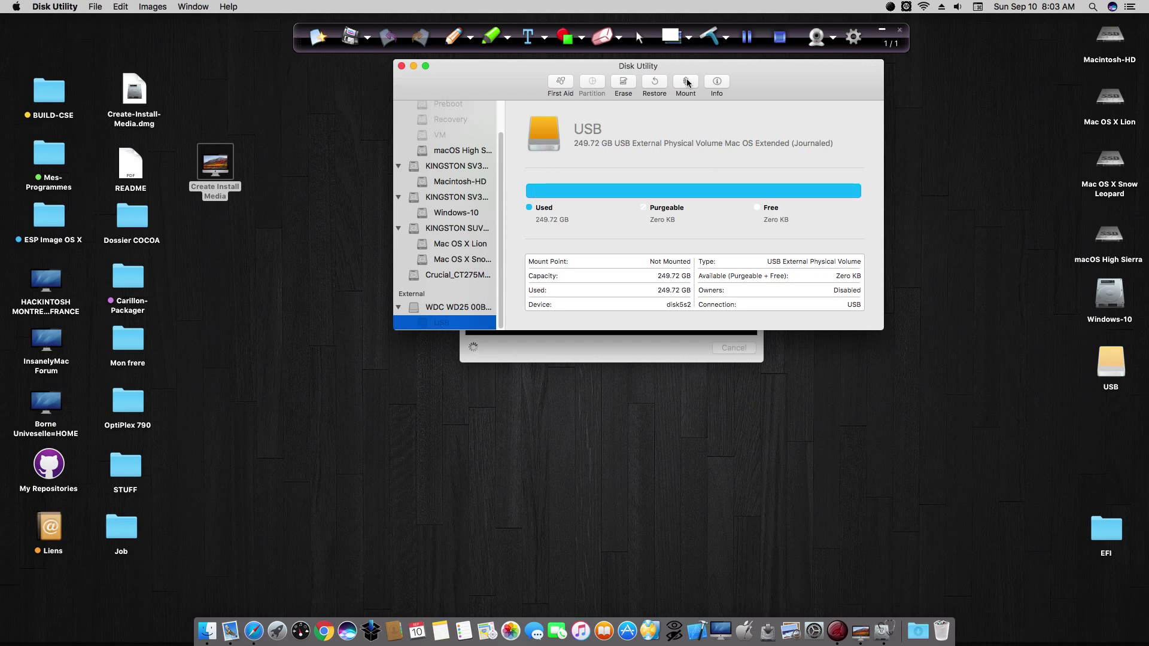
Erase the WDC disk as 'USB', Mac OS Extended (Journaled), GUID Partition Map.
click(462, 309)
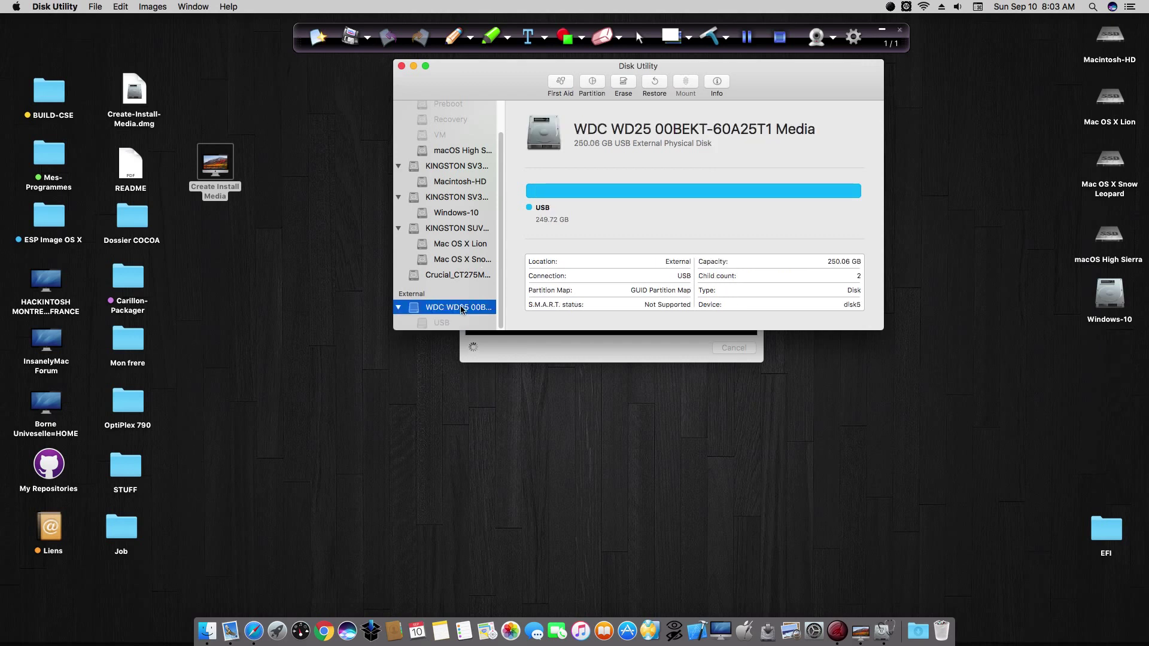
click(620, 89)
key(BackSpace)
text(USB)
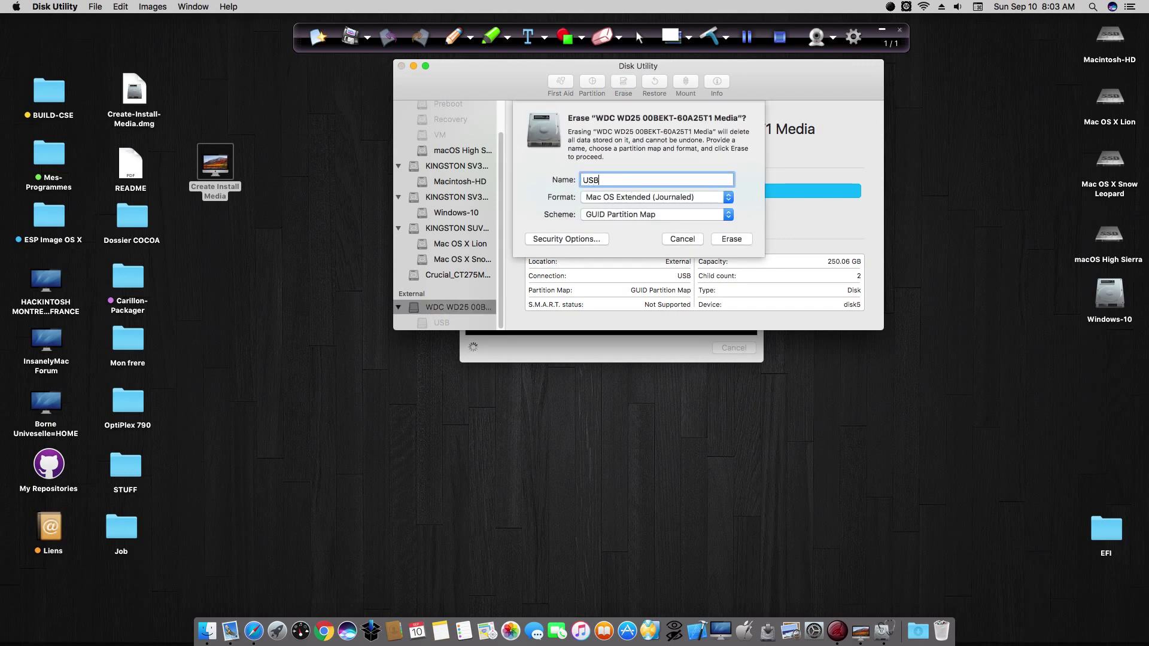
click(656, 197)
click(644, 197)
click(626, 214)
click(634, 215)
click(731, 238)
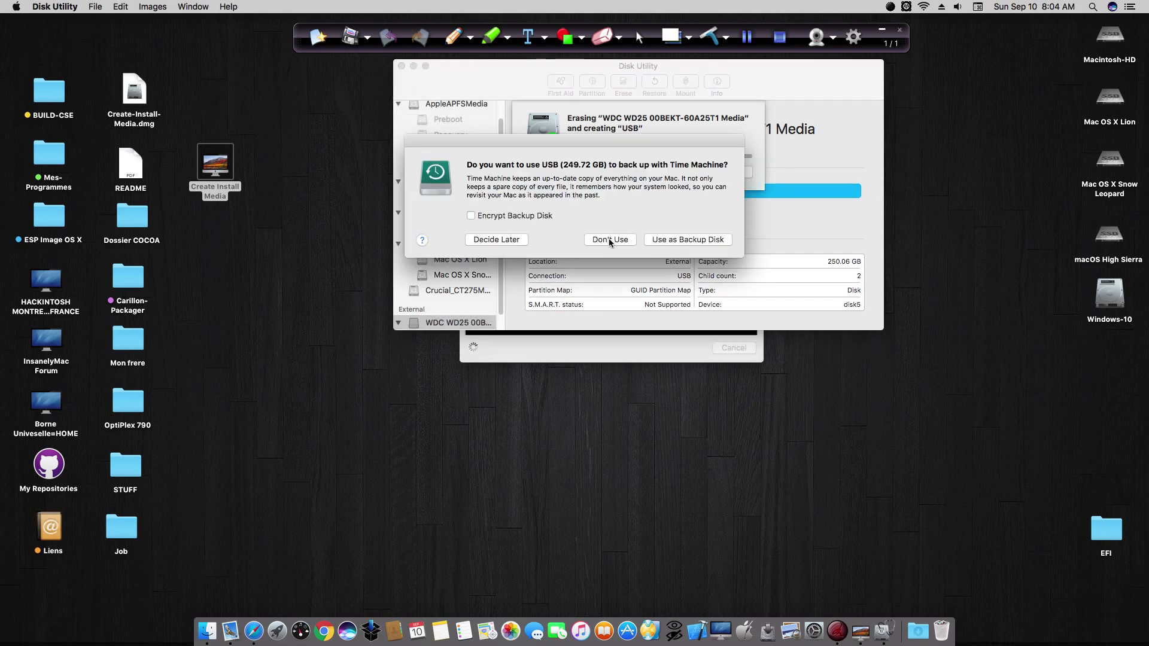
Decline Time Machine for USB, dismiss the erase report, and quit Disk Utility.
click(608, 238)
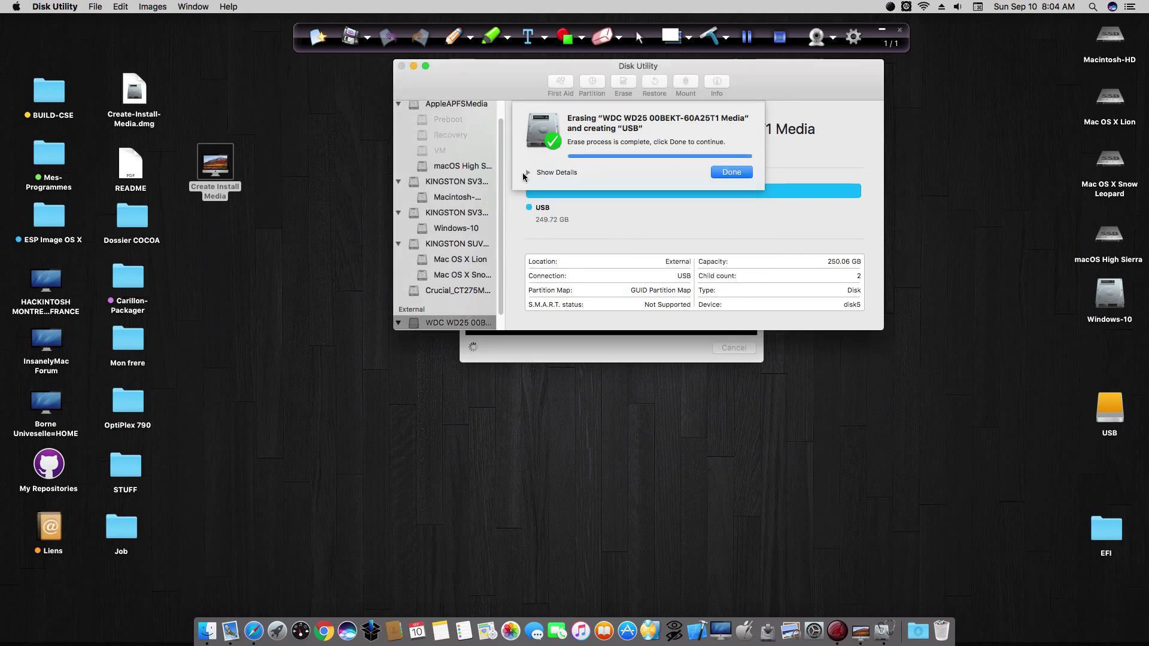
click(526, 172)
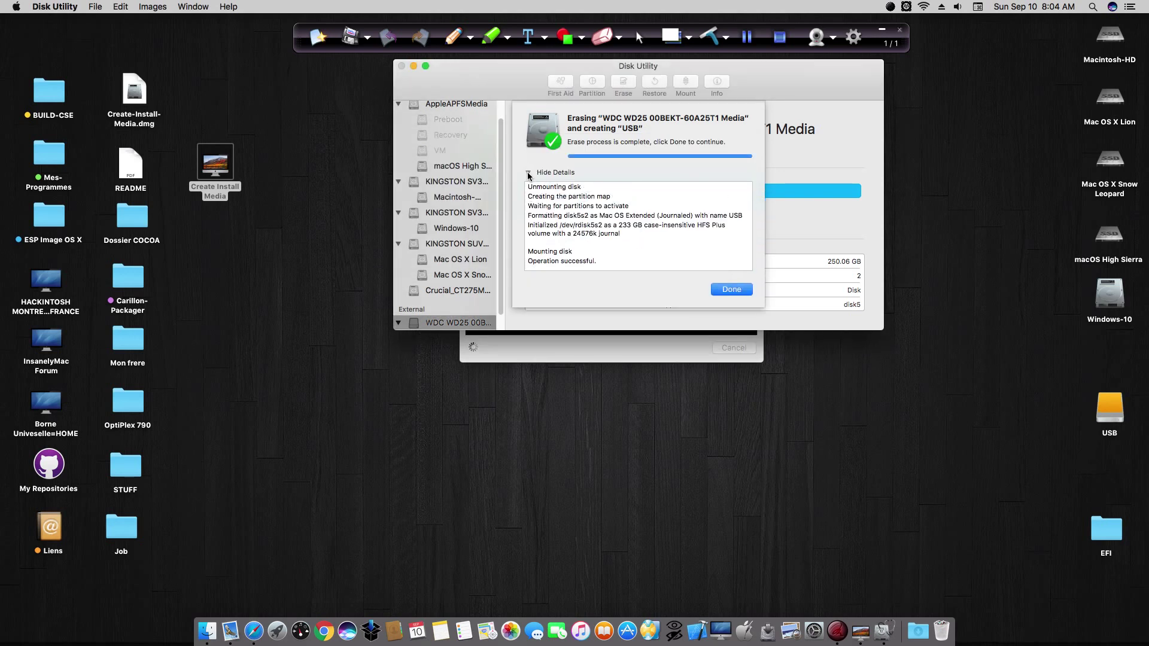
click(527, 172)
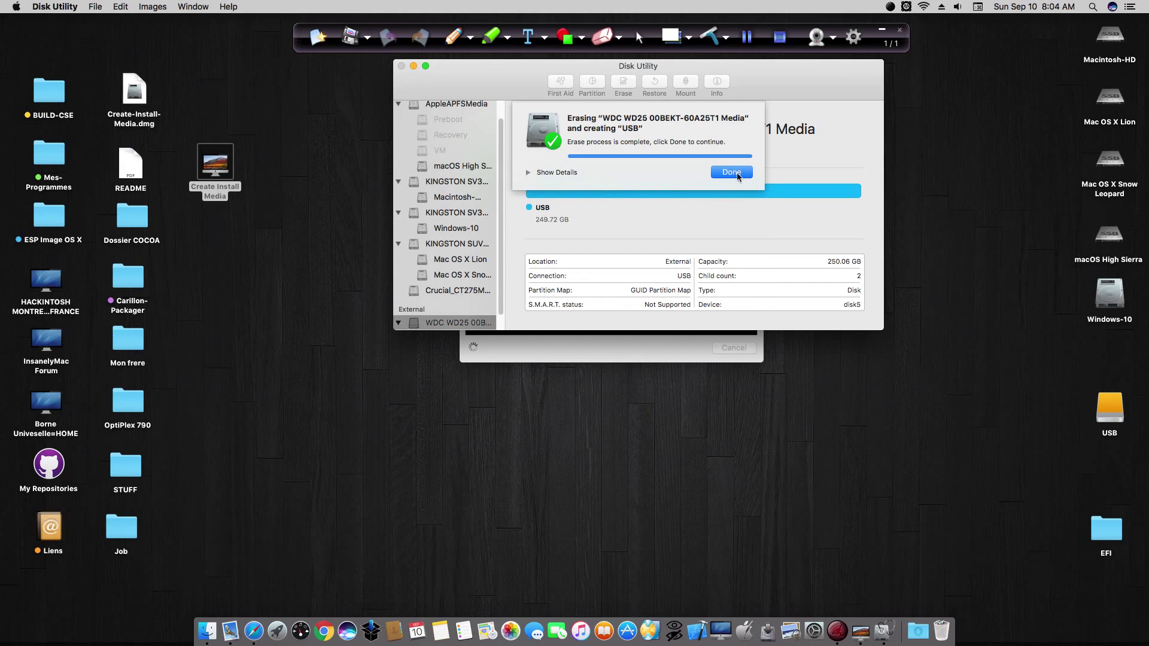
click(734, 179)
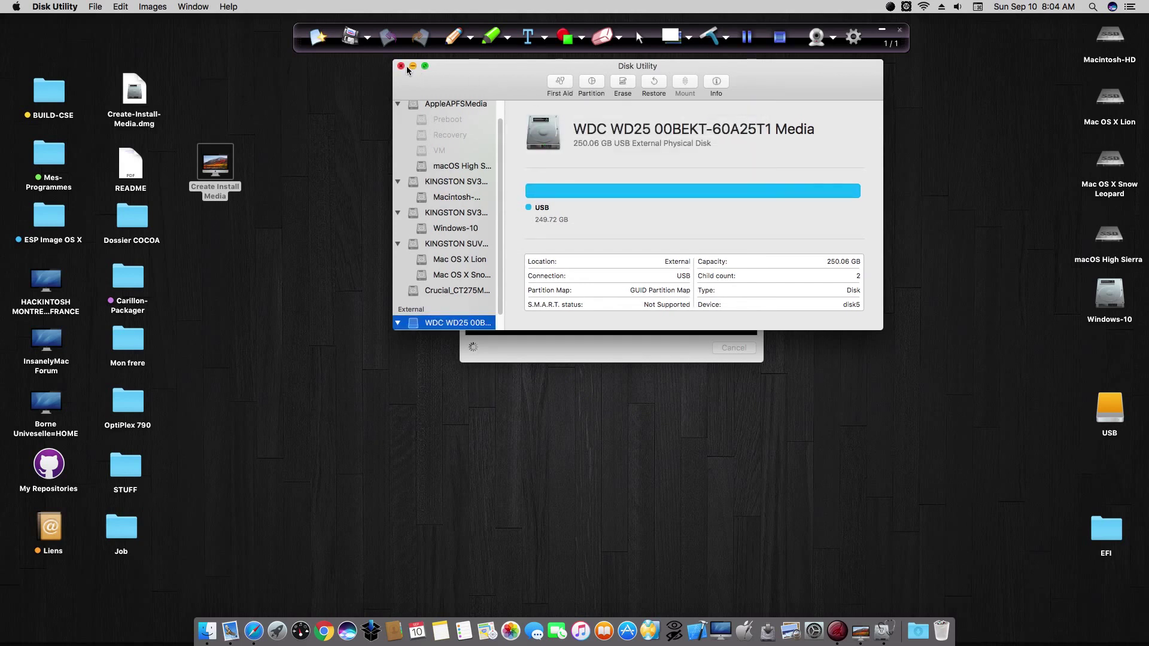
click(401, 66)
Select the USB drive as the target for the install media.
drag(583, 125, 594, 118)
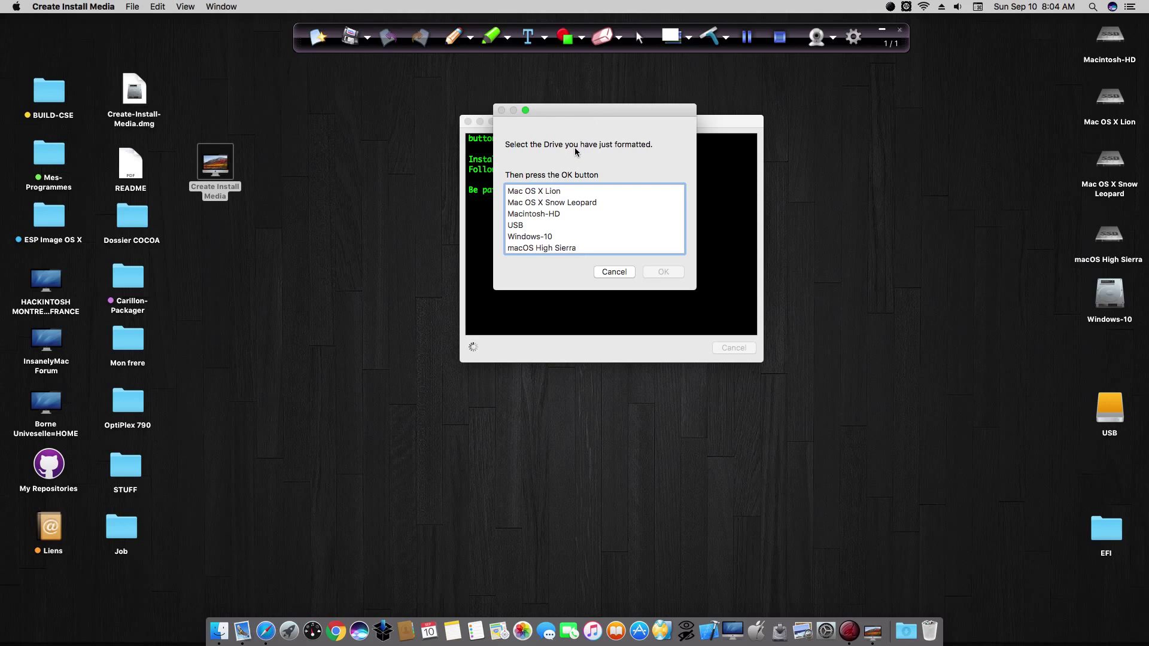
click(515, 228)
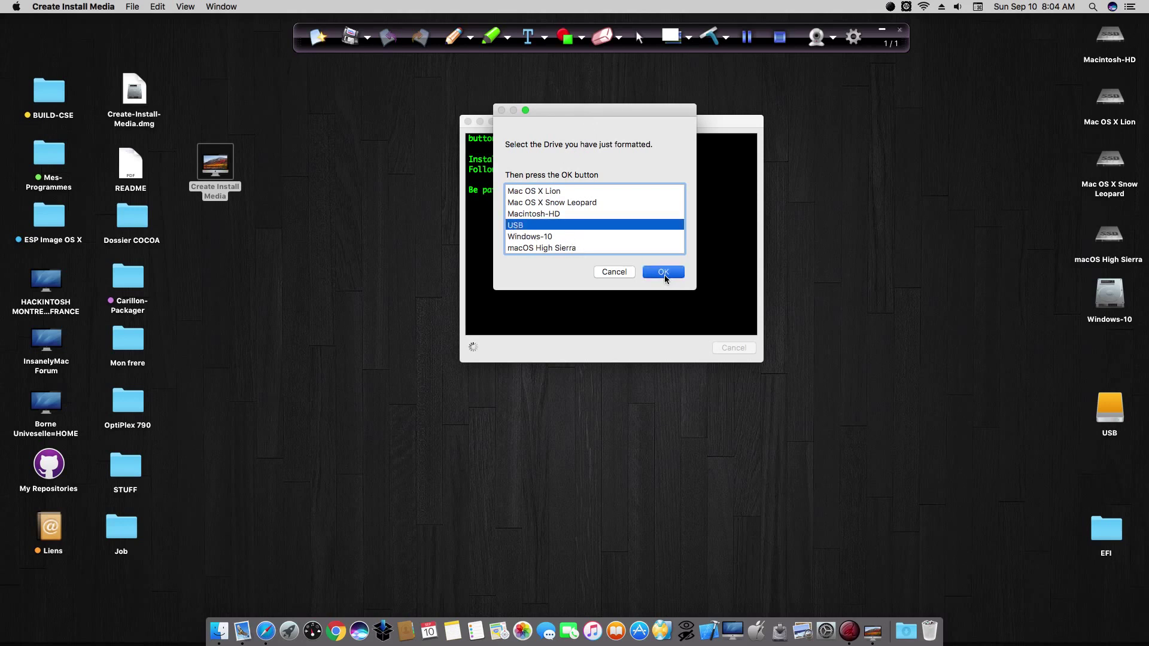
click(665, 275)
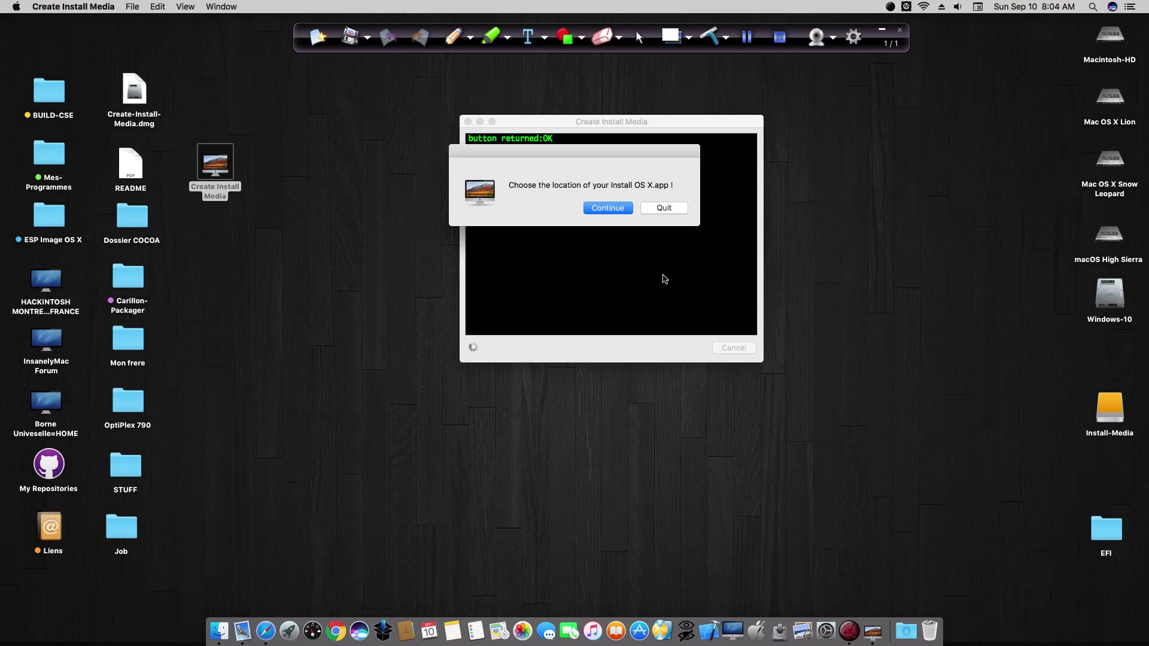
click(1102, 417)
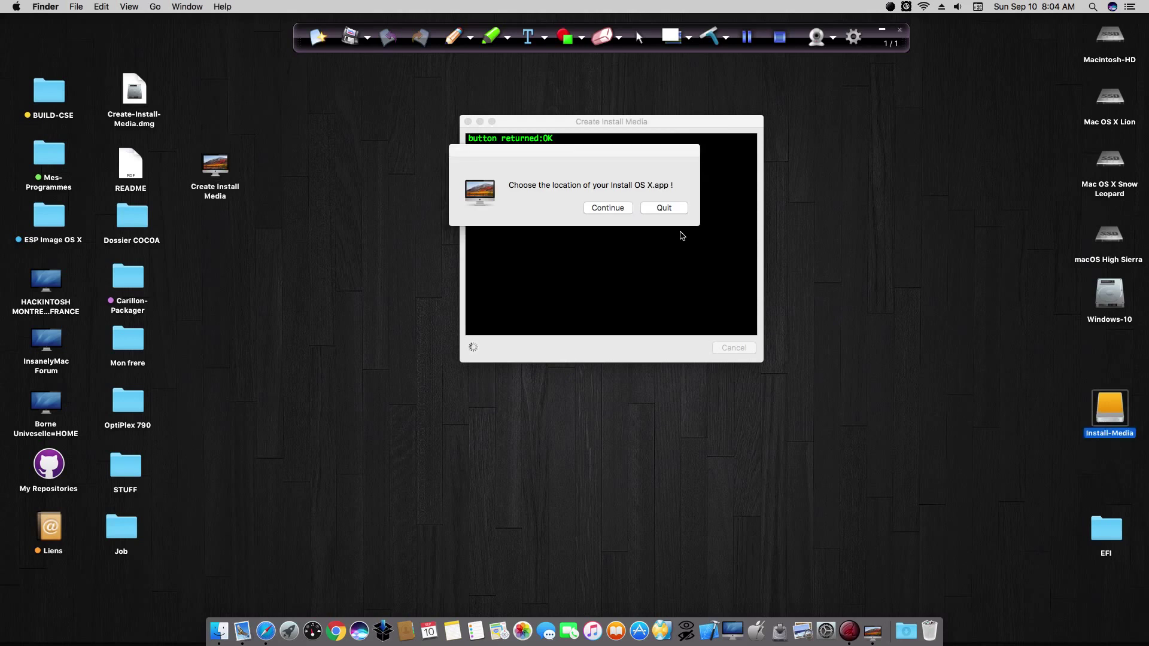
Browse the Applications installers and select Install macOS High Sierra Beta as the source.
drag(612, 154, 651, 198)
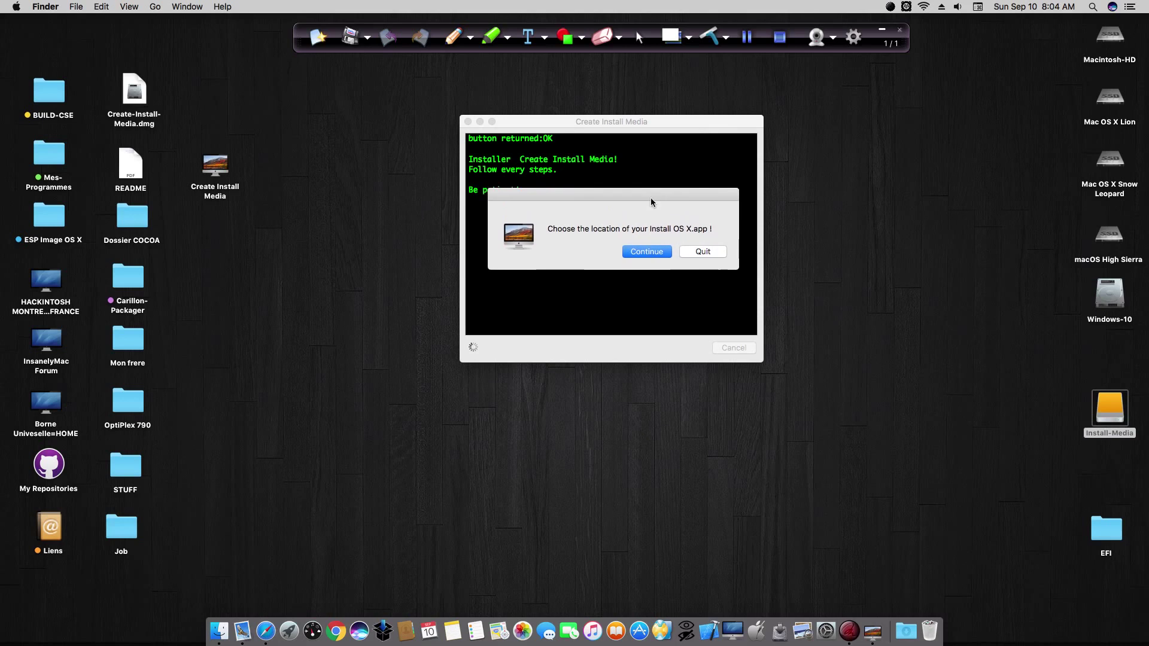
click(640, 252)
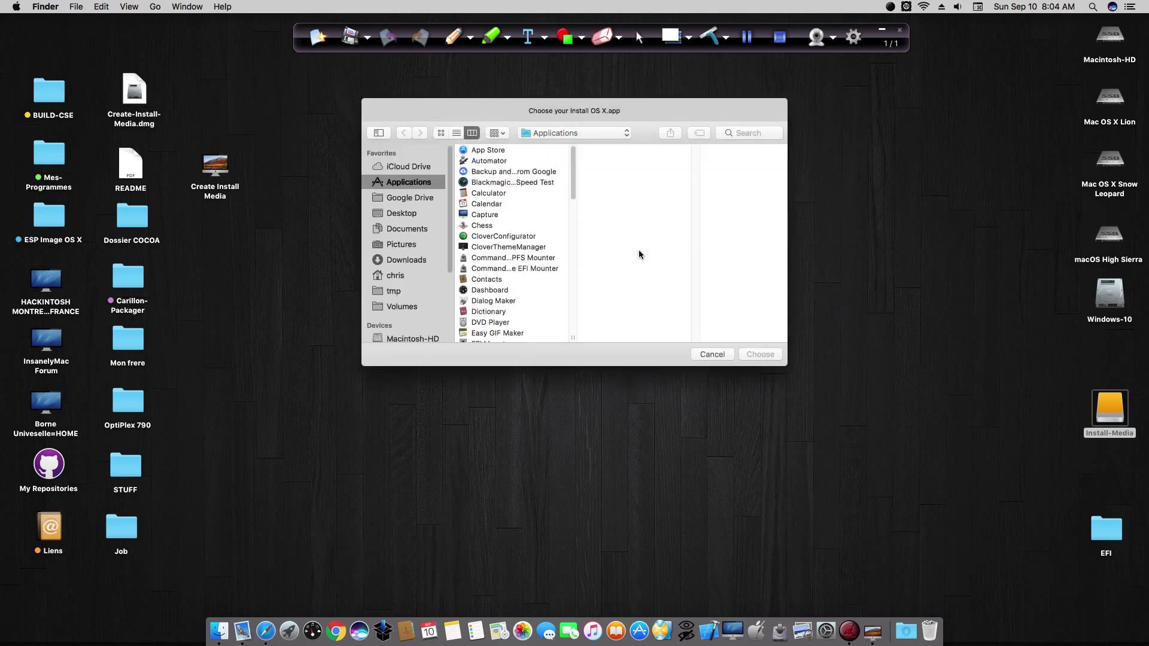
scroll(499, 225, down, 3)
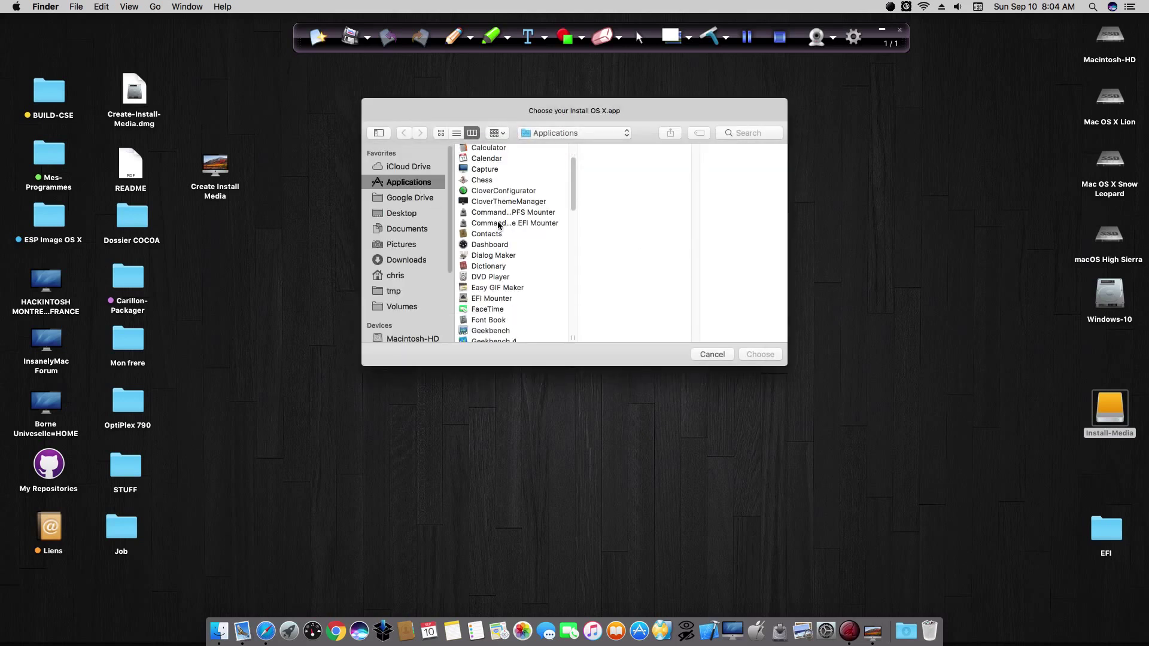
scroll(499, 226, down, 6)
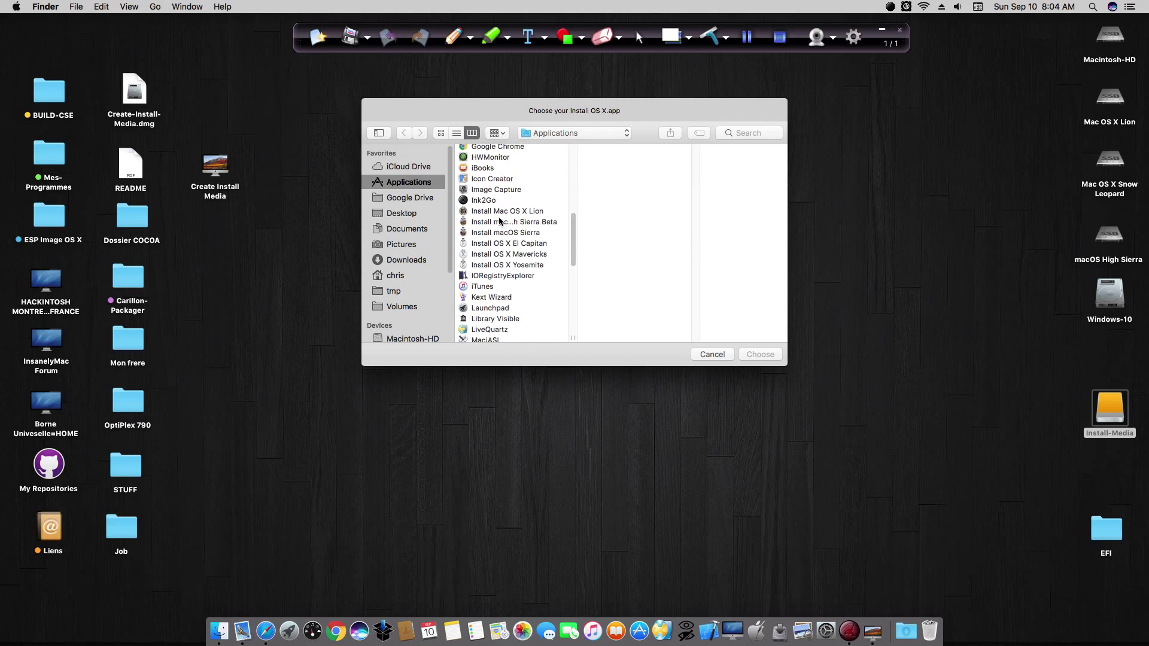
click(491, 222)
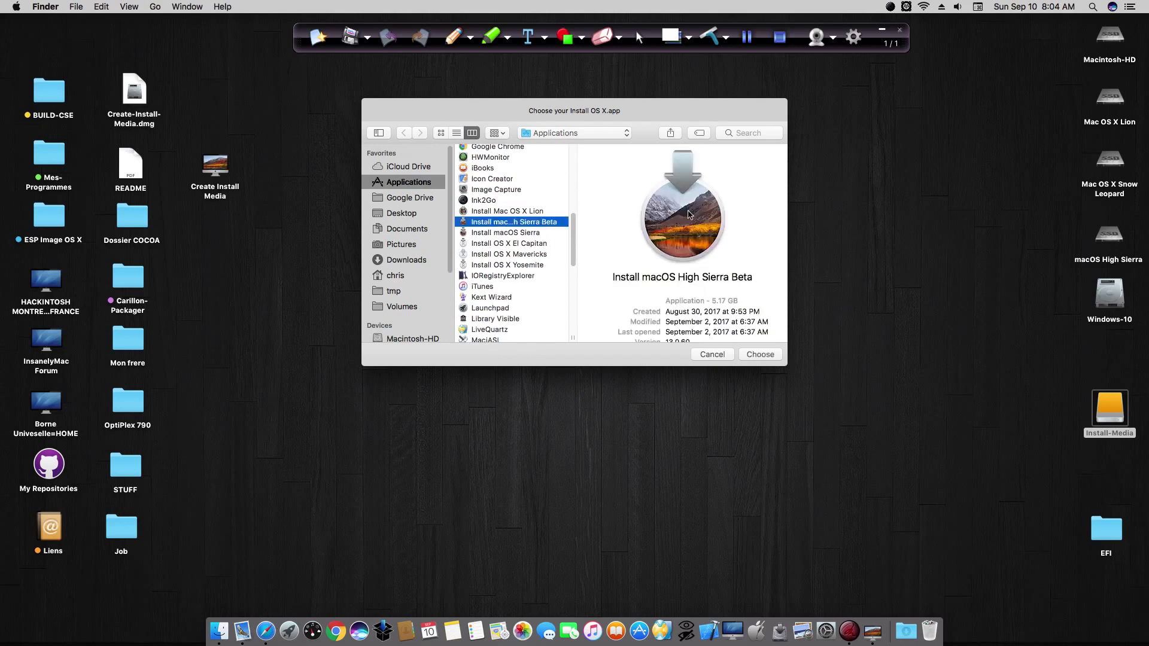
click(516, 233)
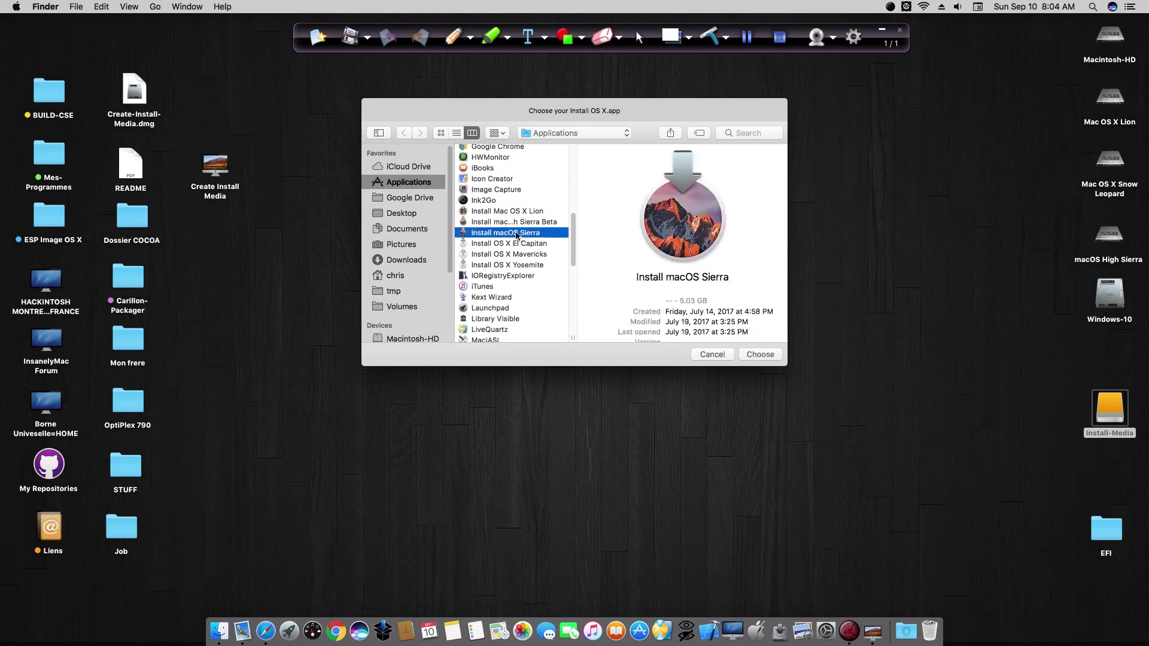
click(538, 244)
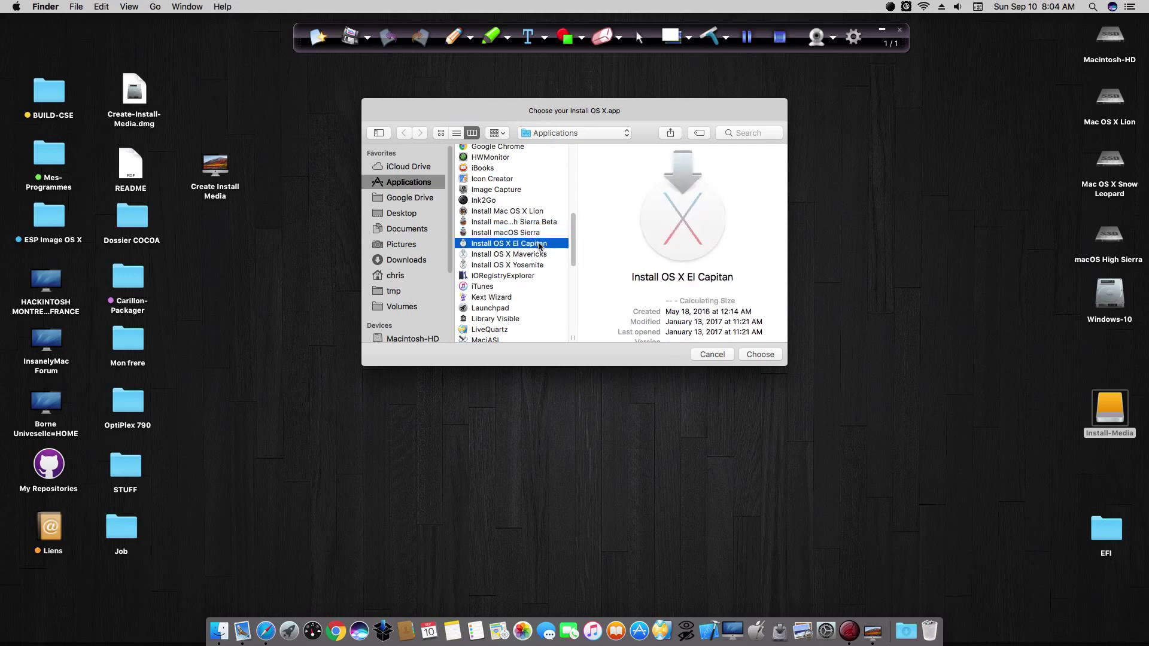
click(542, 254)
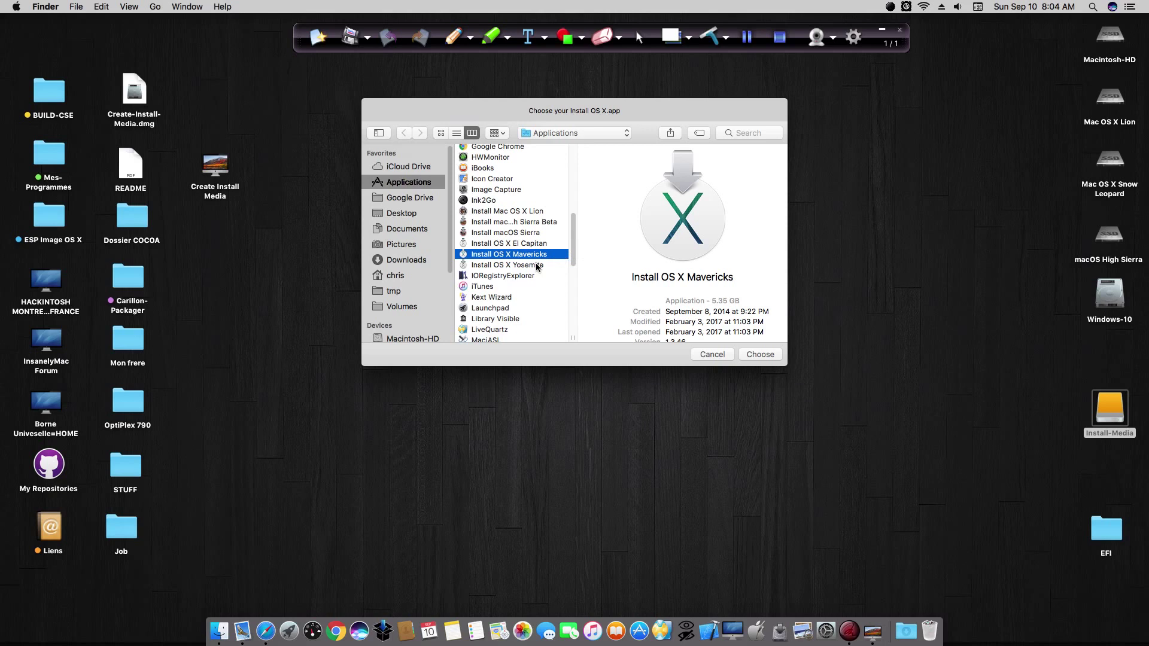
click(536, 265)
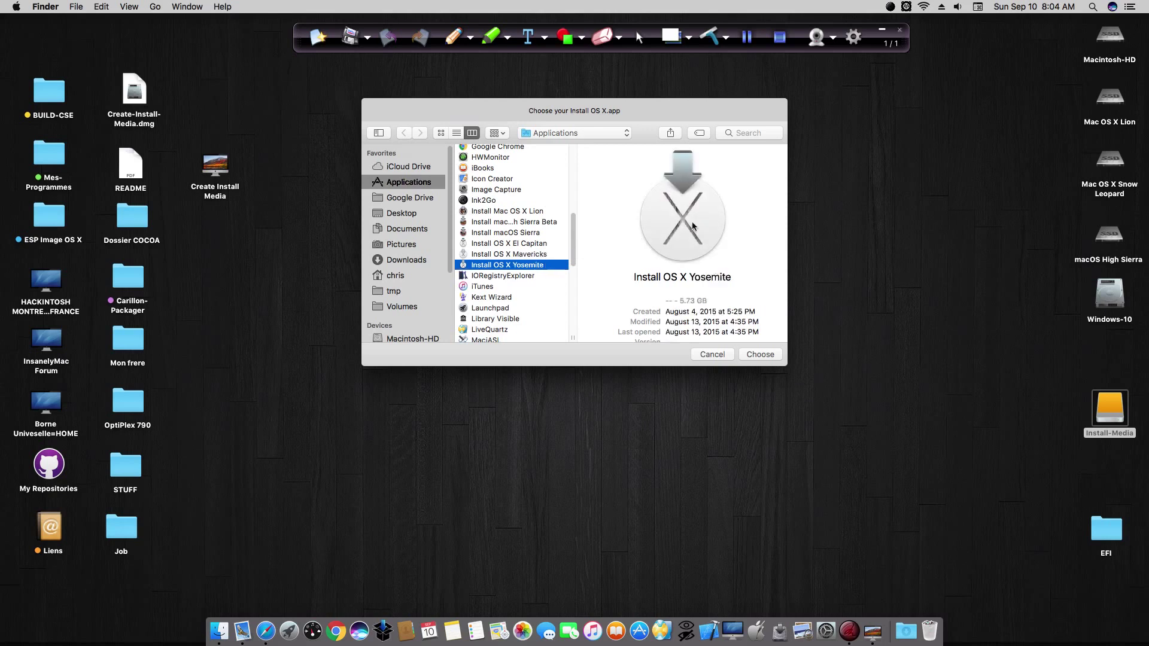
click(544, 222)
Confirm the High Sierra Beta source and enter the administrator password to begin creation.
click(759, 358)
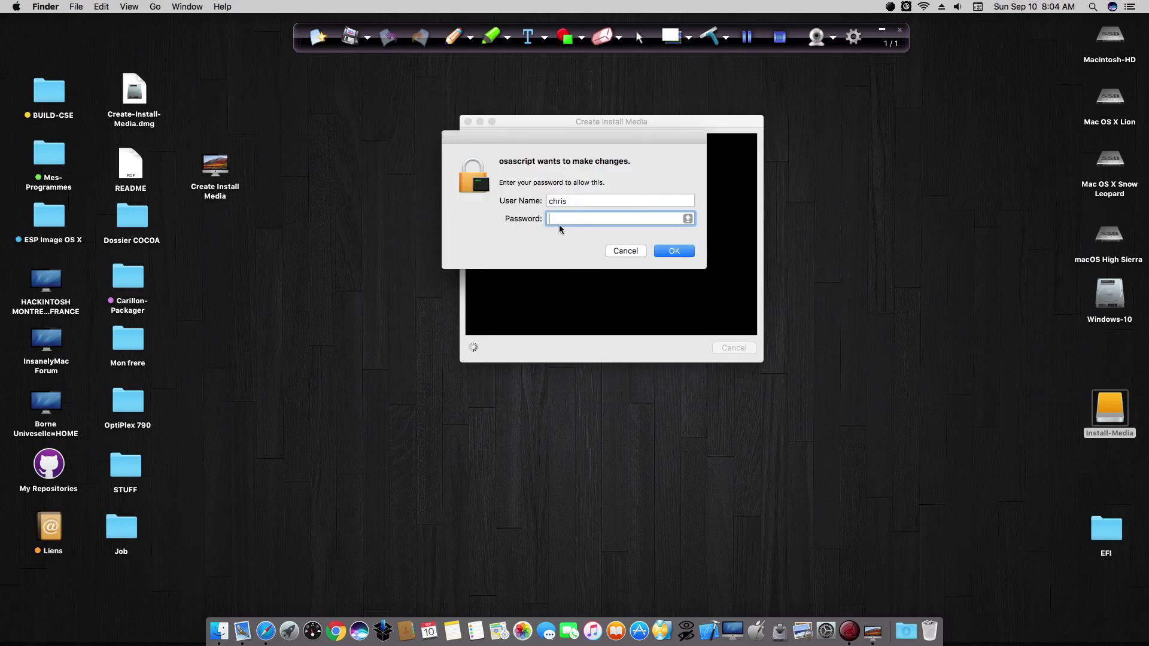
text(p)
key(Return)
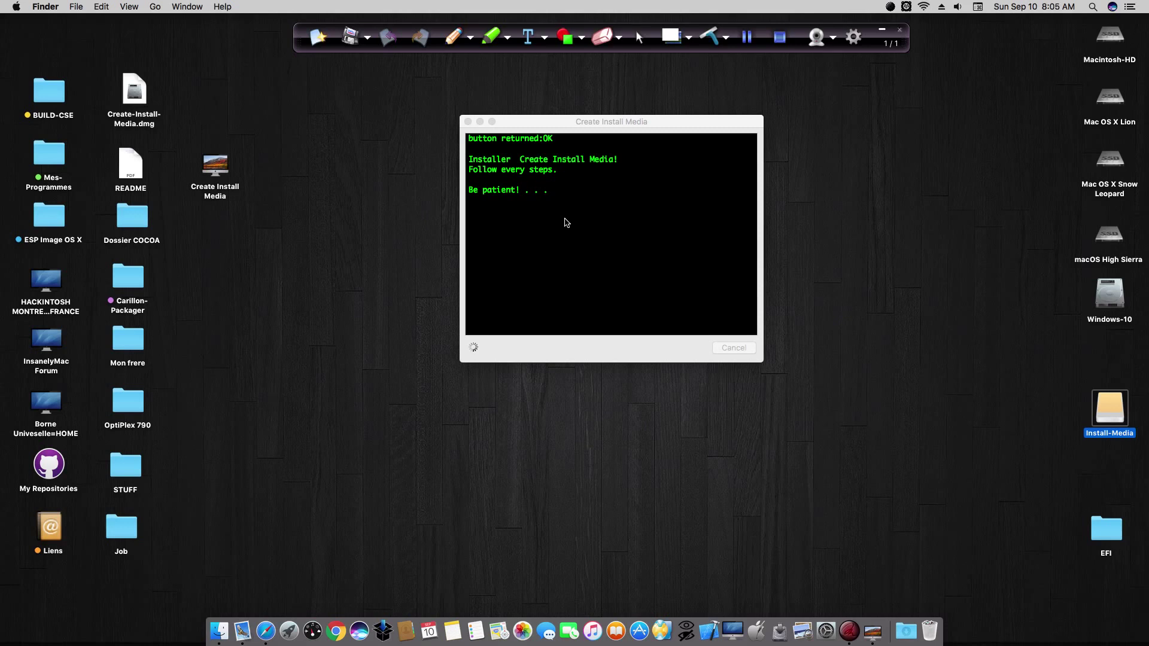
drag(709, 121, 721, 85)
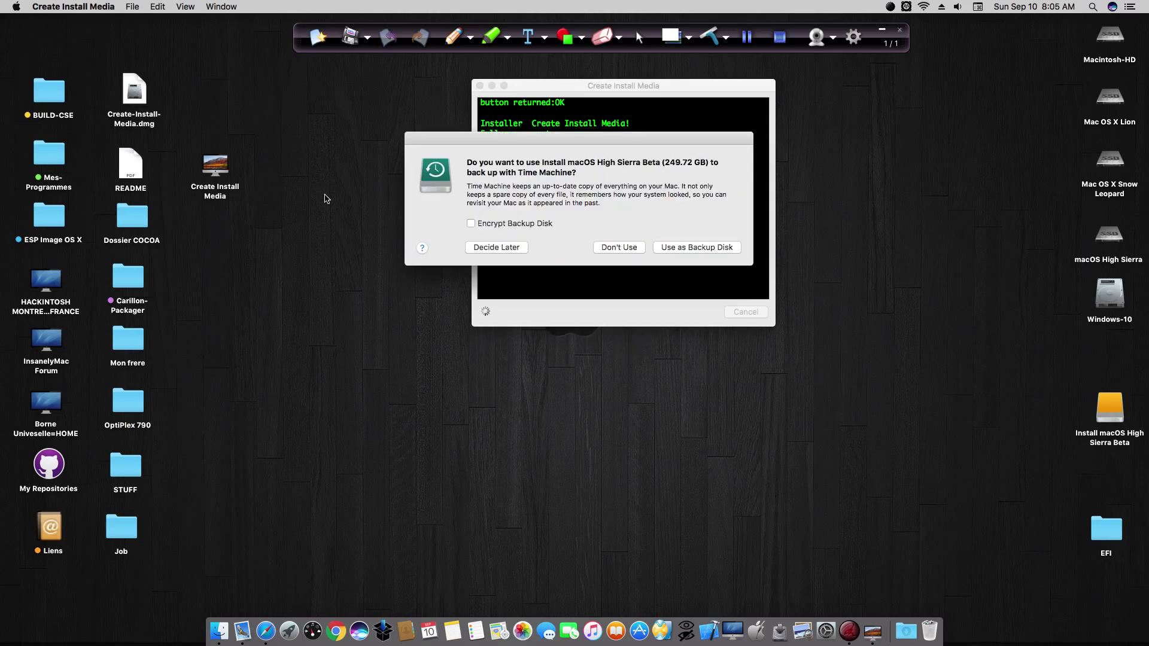
Decline Time Machine for Install macOS High Sierra Beta, then view its contents and close the window.
click(619, 248)
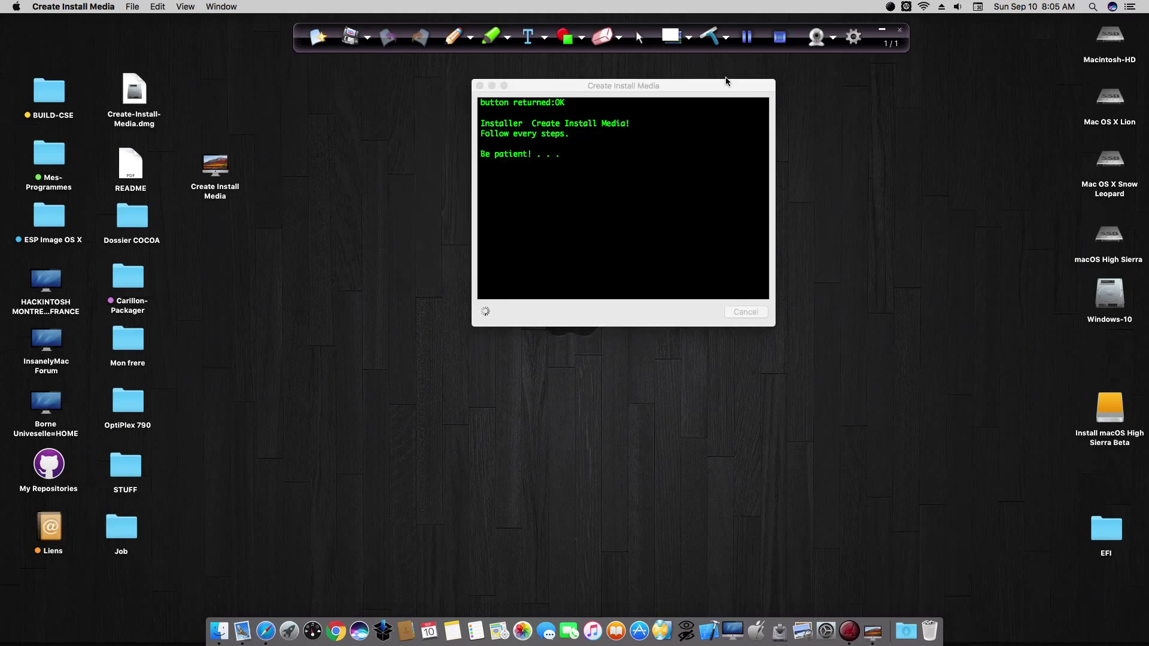
drag(726, 85, 722, 86)
click(1122, 418)
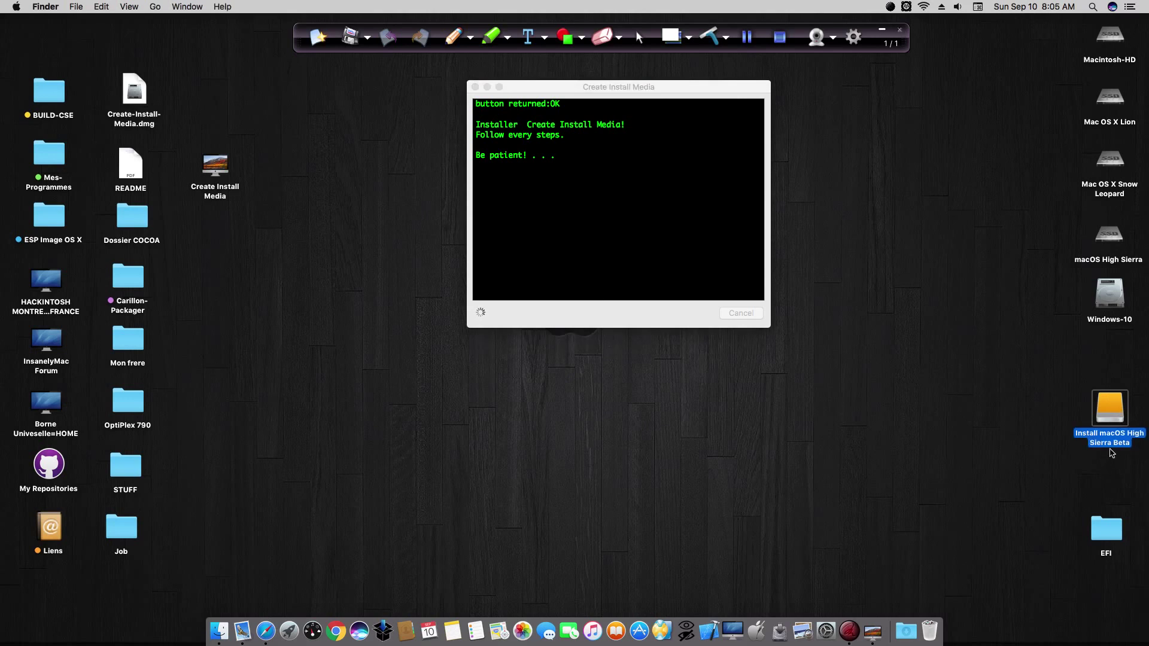
right_click(1111, 404)
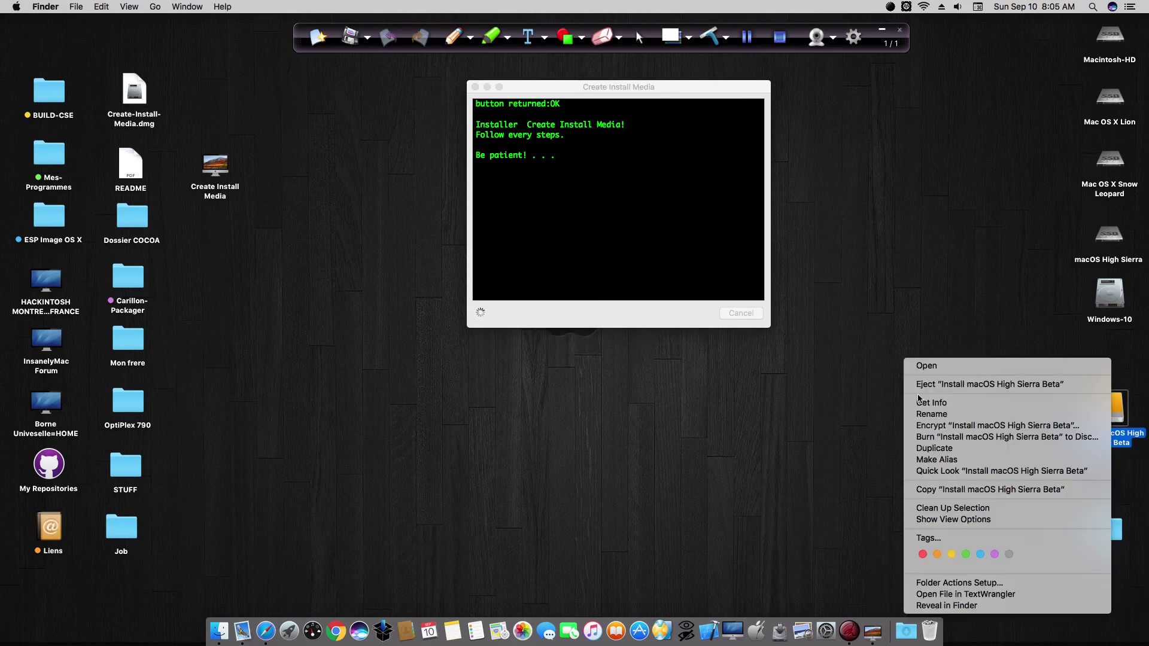
click(890, 386)
double_click(1121, 413)
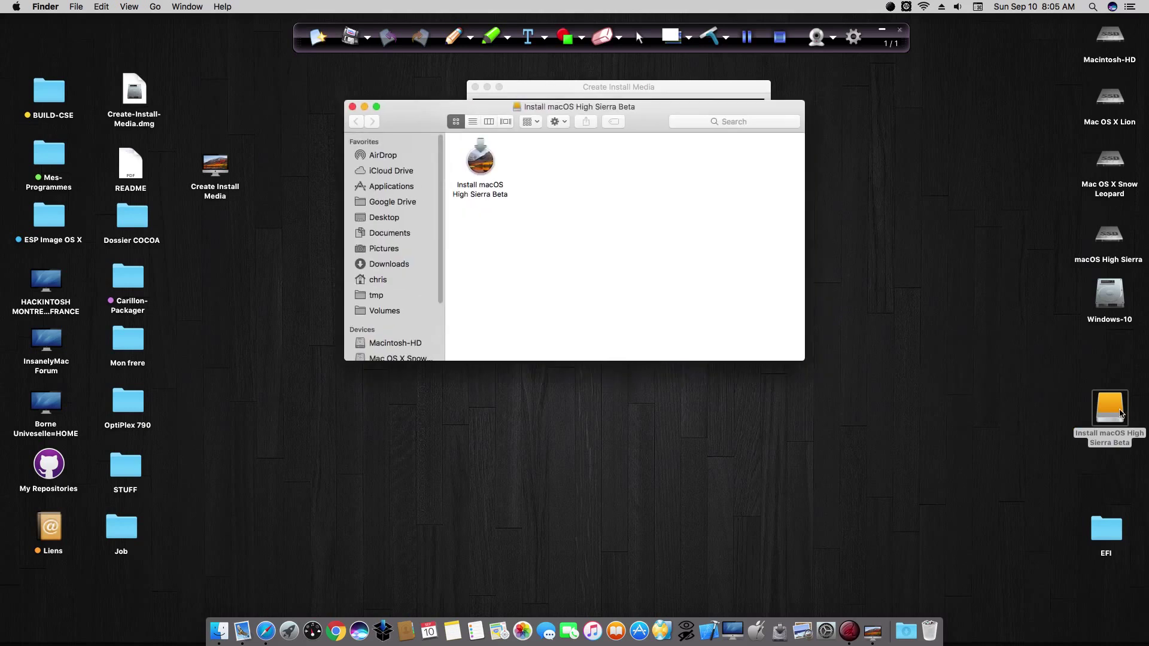
click(352, 109)
click(742, 86)
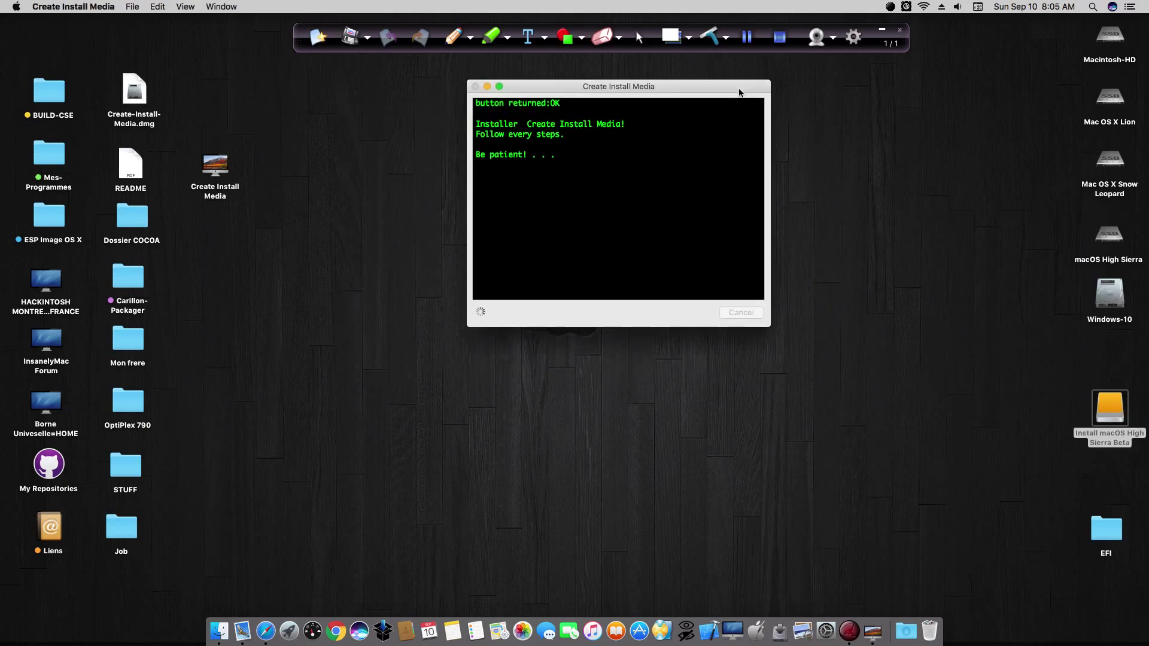
Acknowledge 'Create Install Media Completed' and open the Clover_v2.4k installer.
click(746, 38)
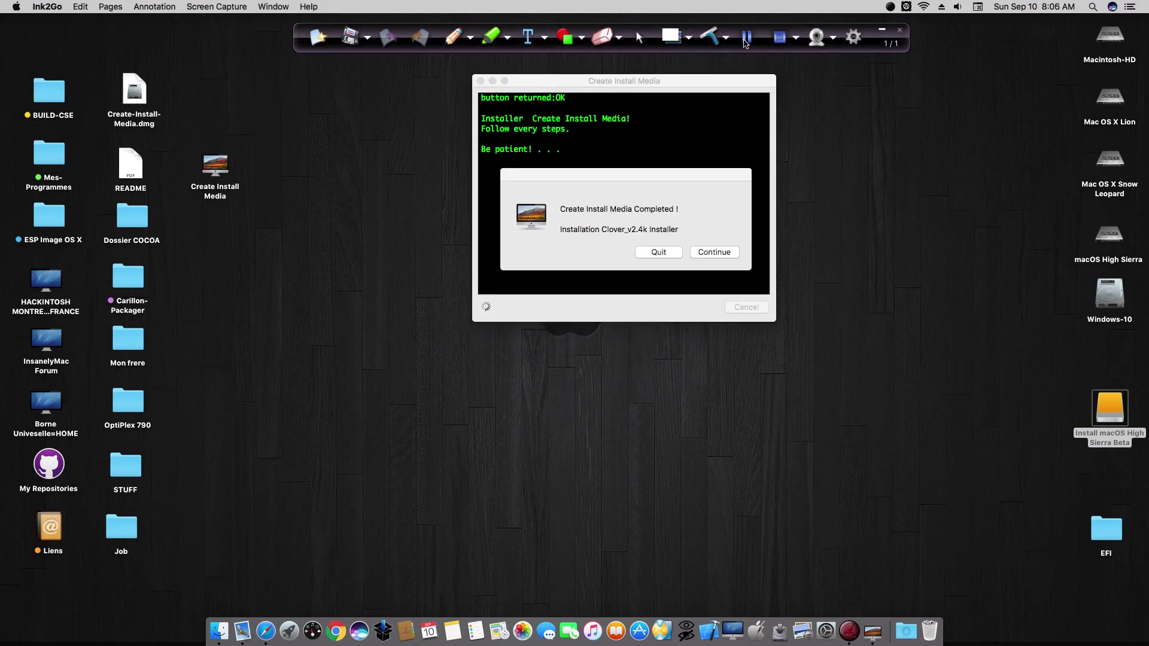
click(705, 178)
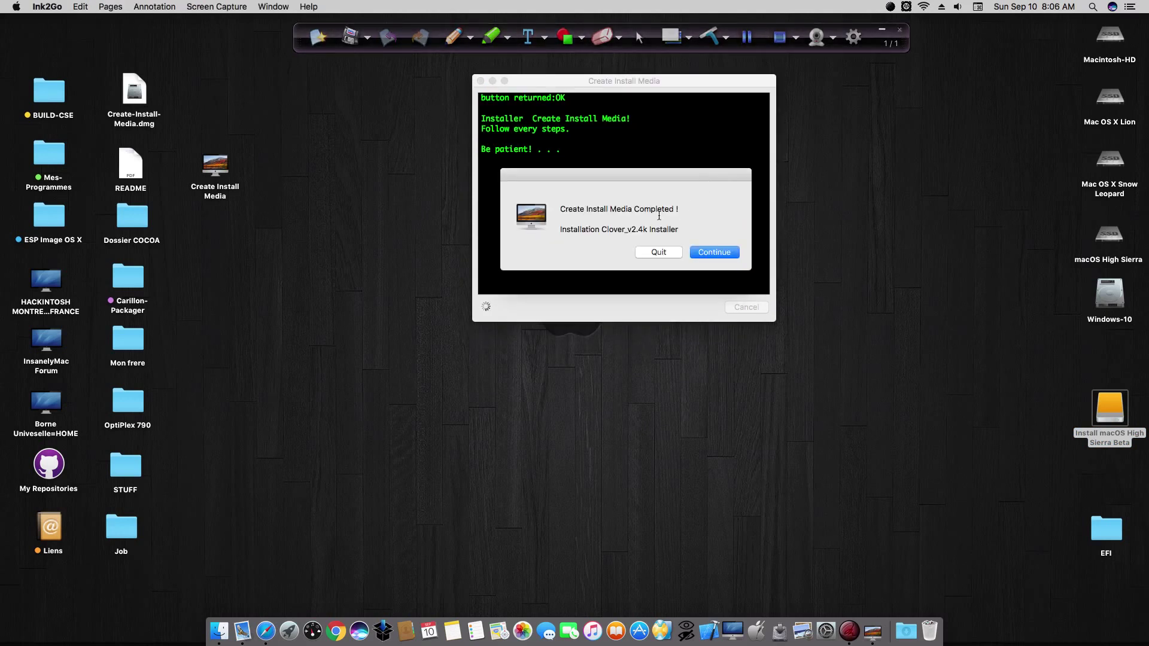
drag(559, 207, 697, 208)
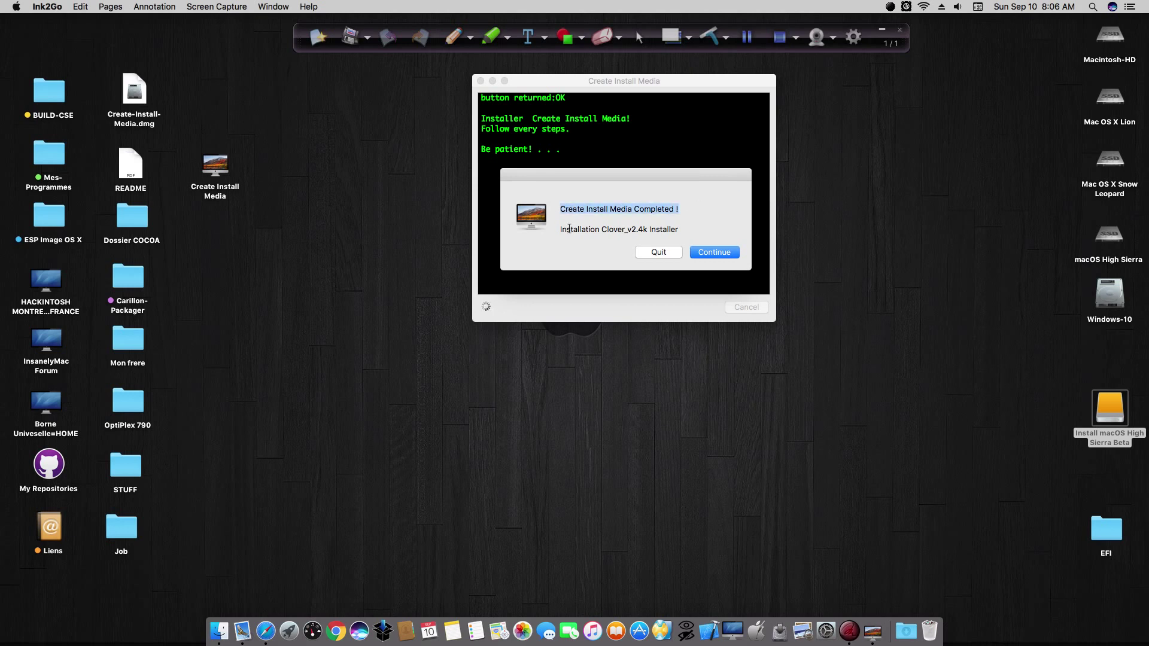
drag(560, 230, 687, 232)
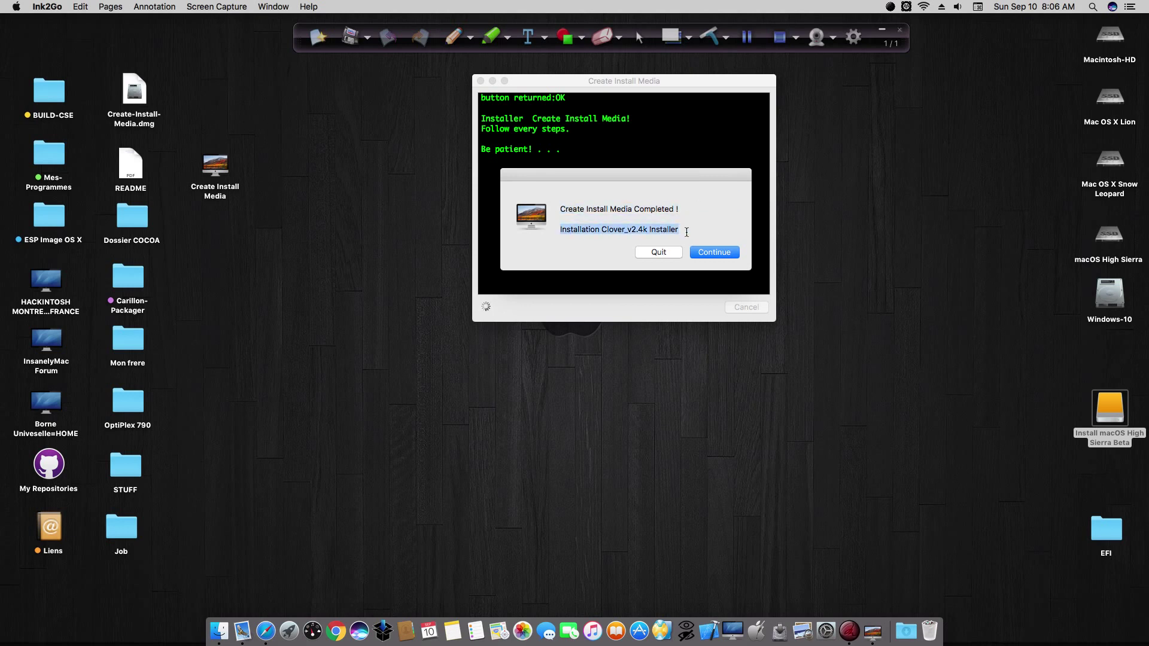
click(685, 230)
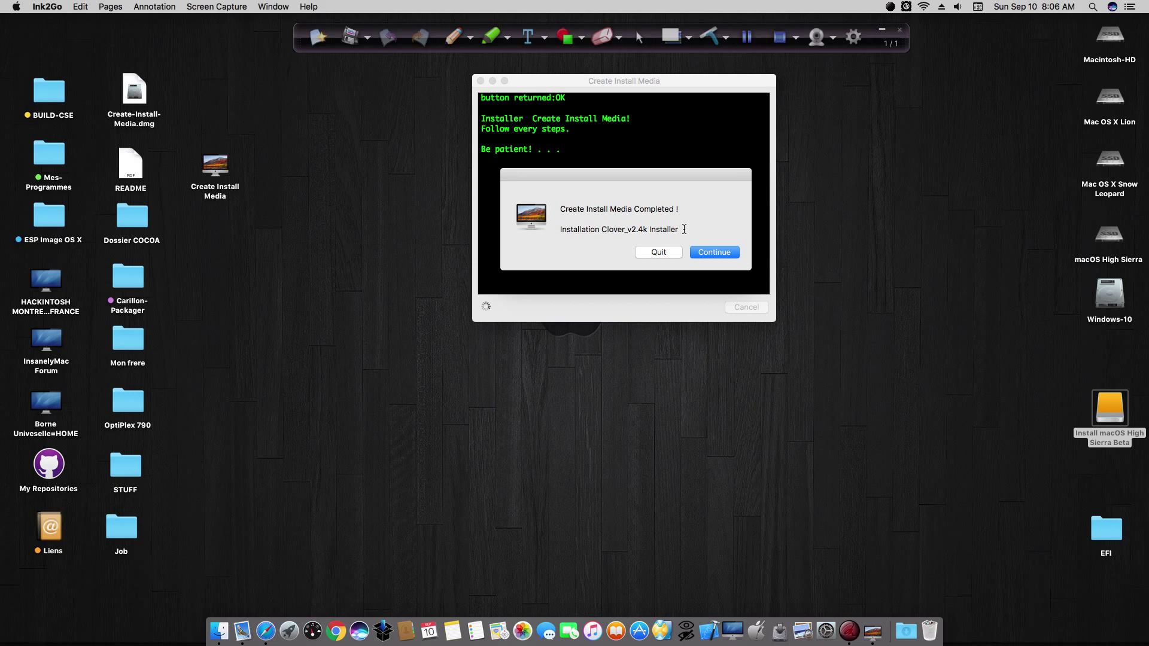
click(715, 252)
click(665, 201)
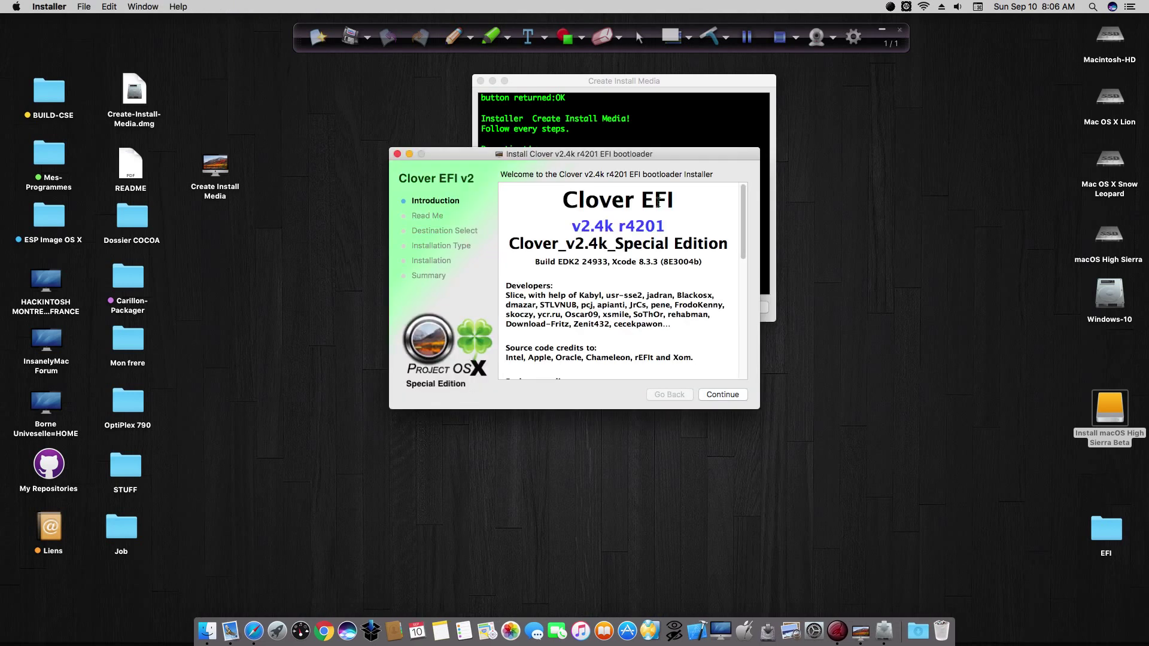
Make Install macOS High Sierra Beta the Clover install destination and continue.
click(732, 397)
click(731, 397)
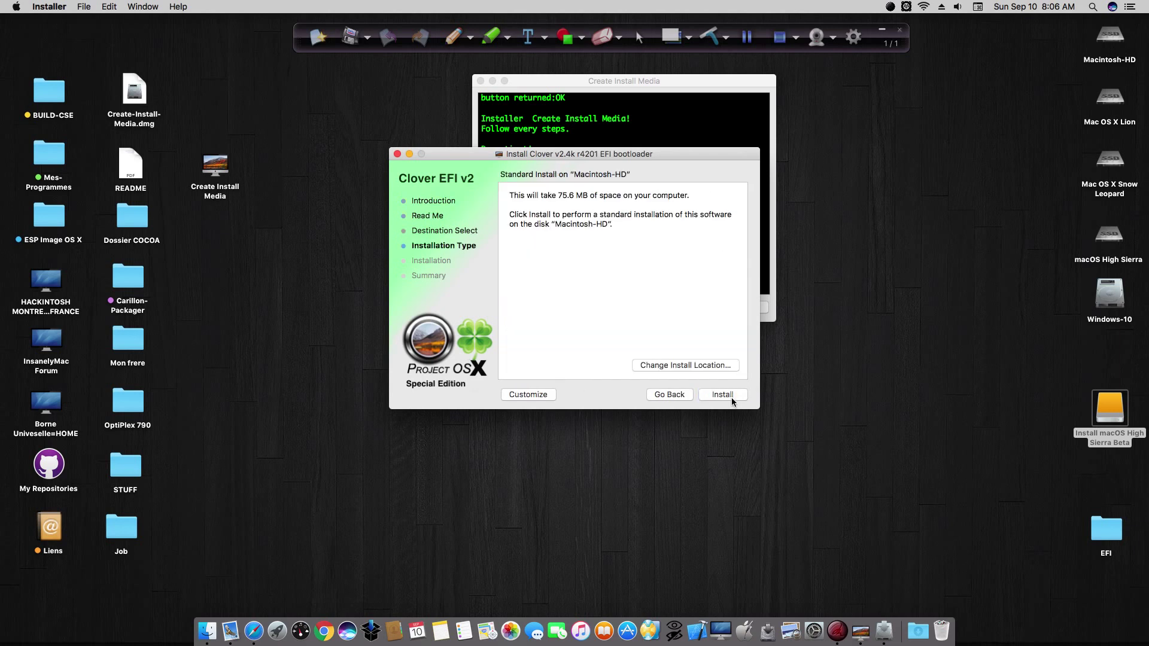
click(697, 367)
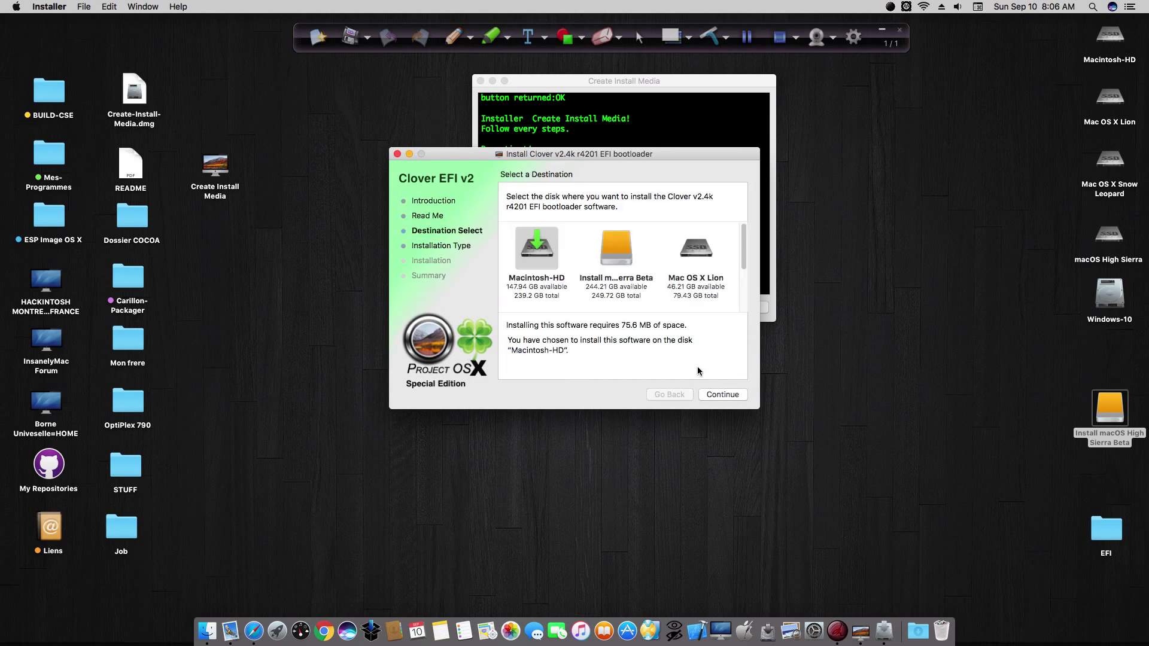
click(618, 256)
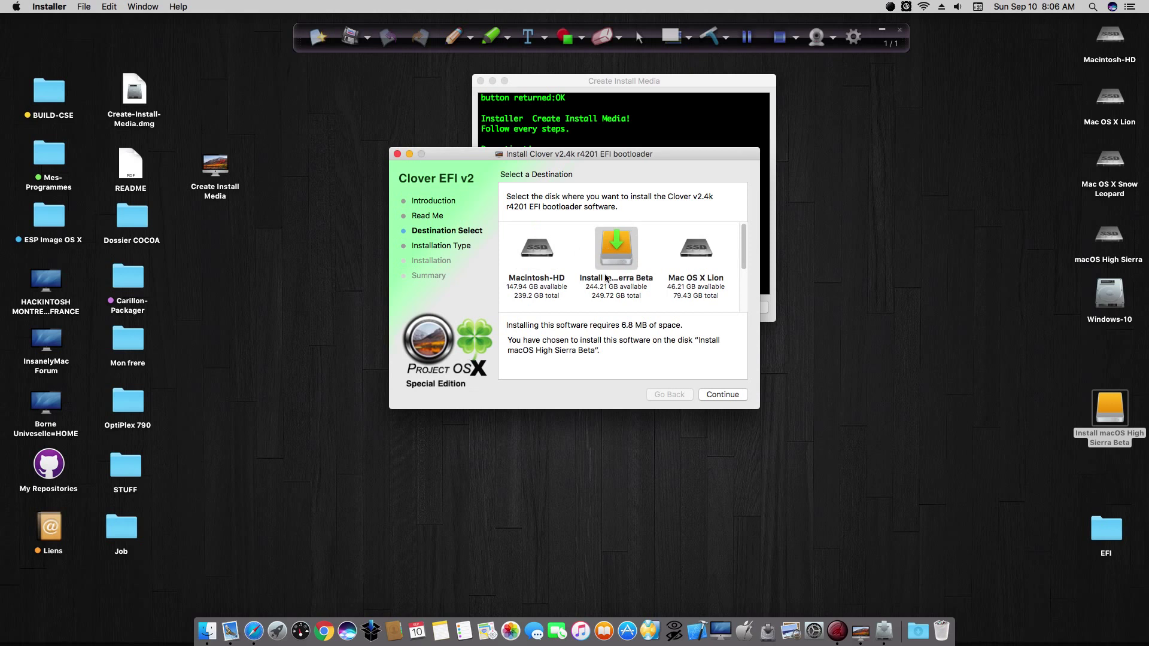
click(719, 393)
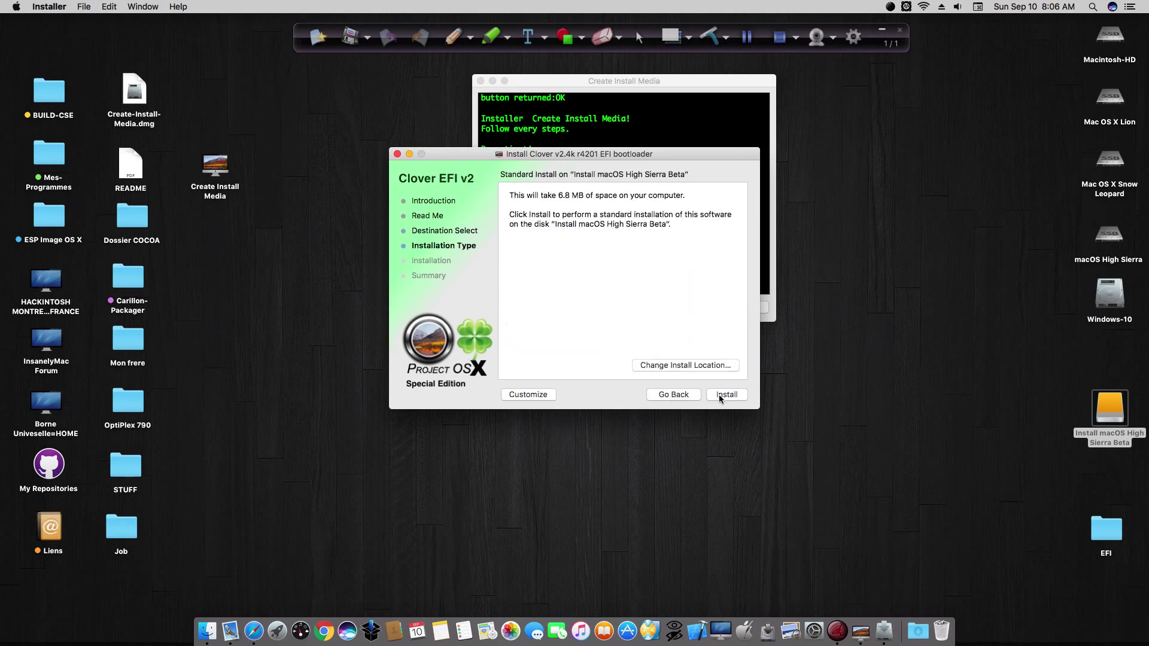
In a custom install, tick Install Clover in the ESP, boot0af and CloverEFI 64-bits SATA.
click(534, 393)
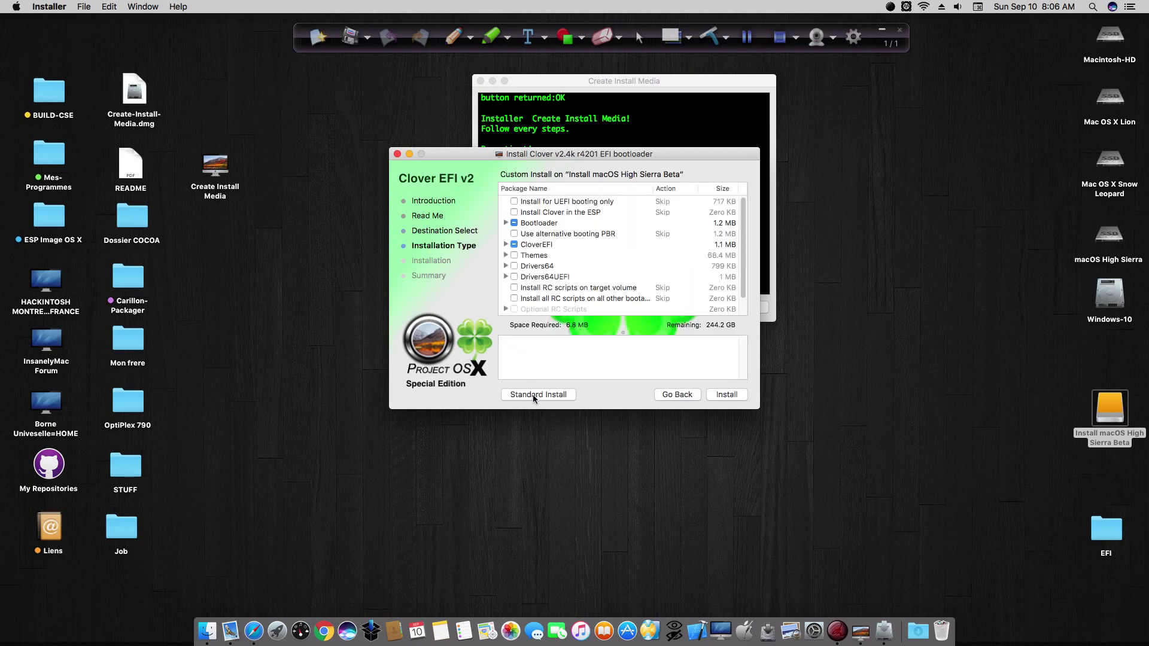
click(515, 212)
click(506, 223)
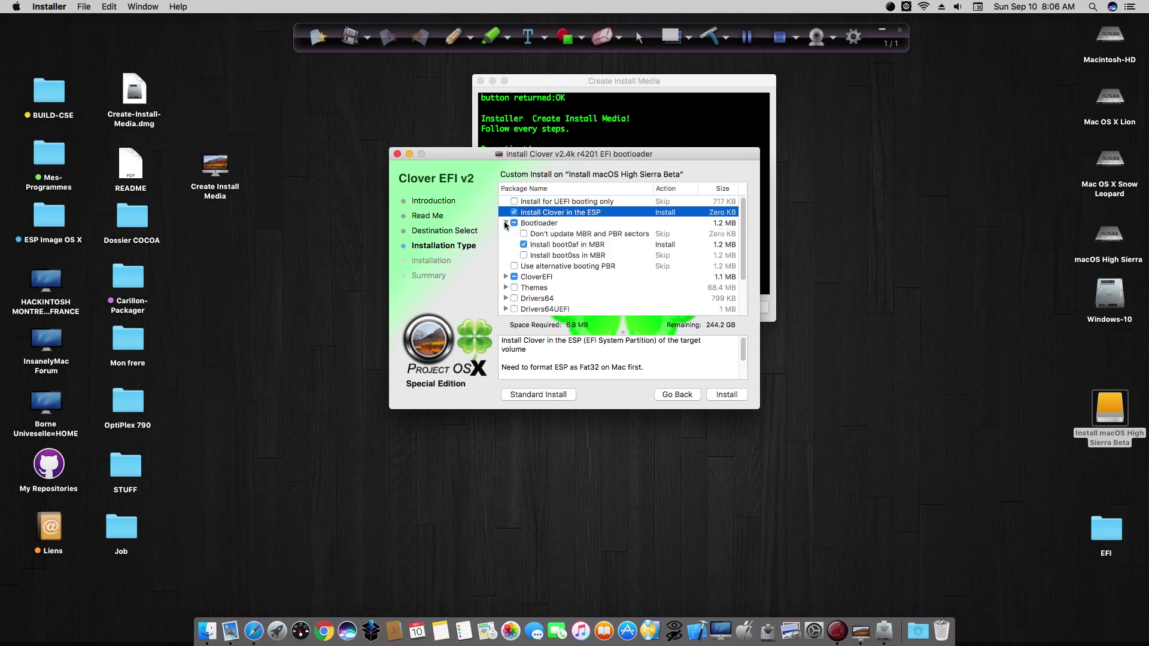
click(565, 247)
click(506, 277)
scroll(505, 275, down, 1)
click(582, 274)
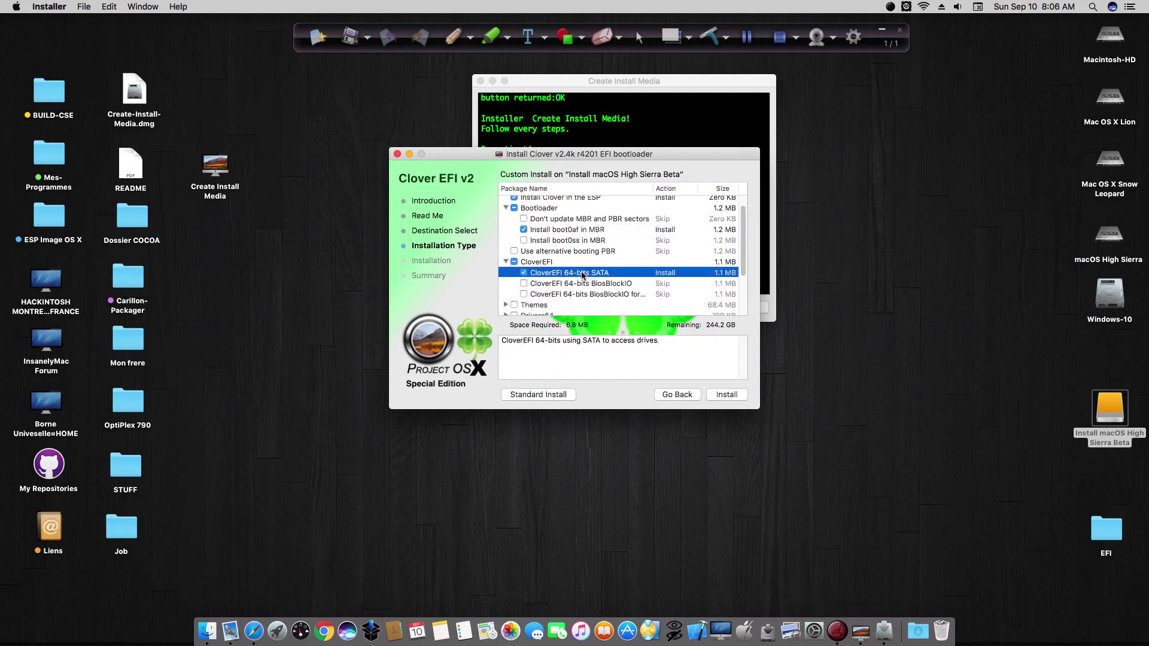
scroll(521, 280, down, 3)
Include Themes, Drivers64, and the apfs, Fat-64, HFSPlus, OsxAptioFixDrv-64, PartitionDxe-64 drivers.
click(514, 236)
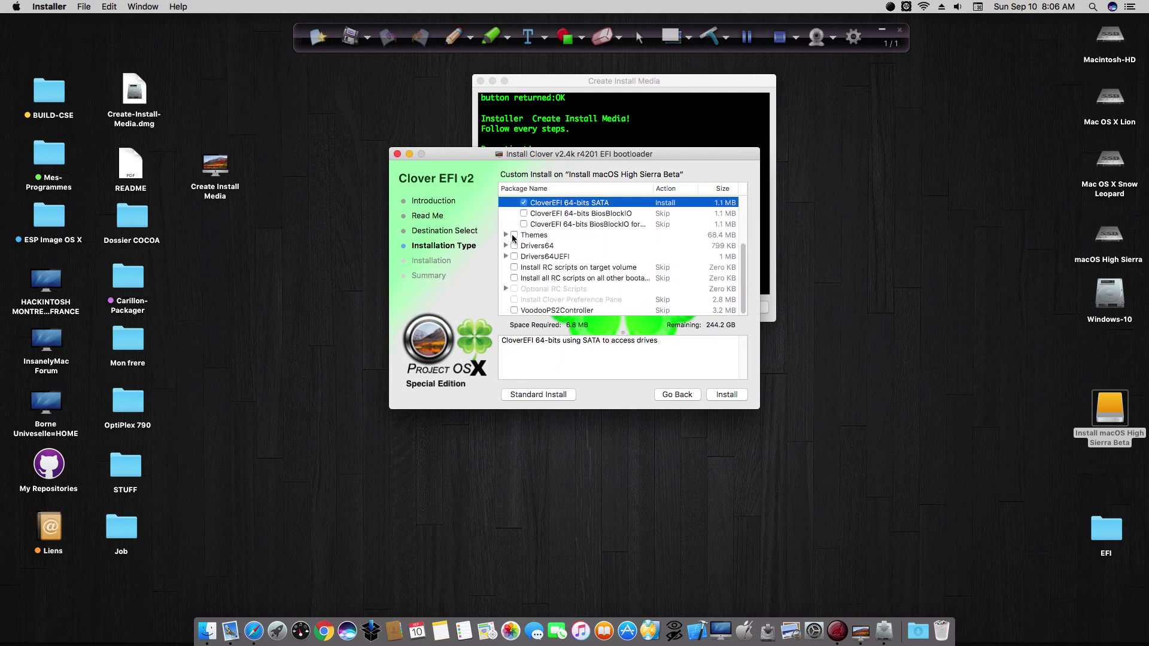
click(513, 246)
click(506, 255)
scroll(507, 259, down, 1)
click(524, 262)
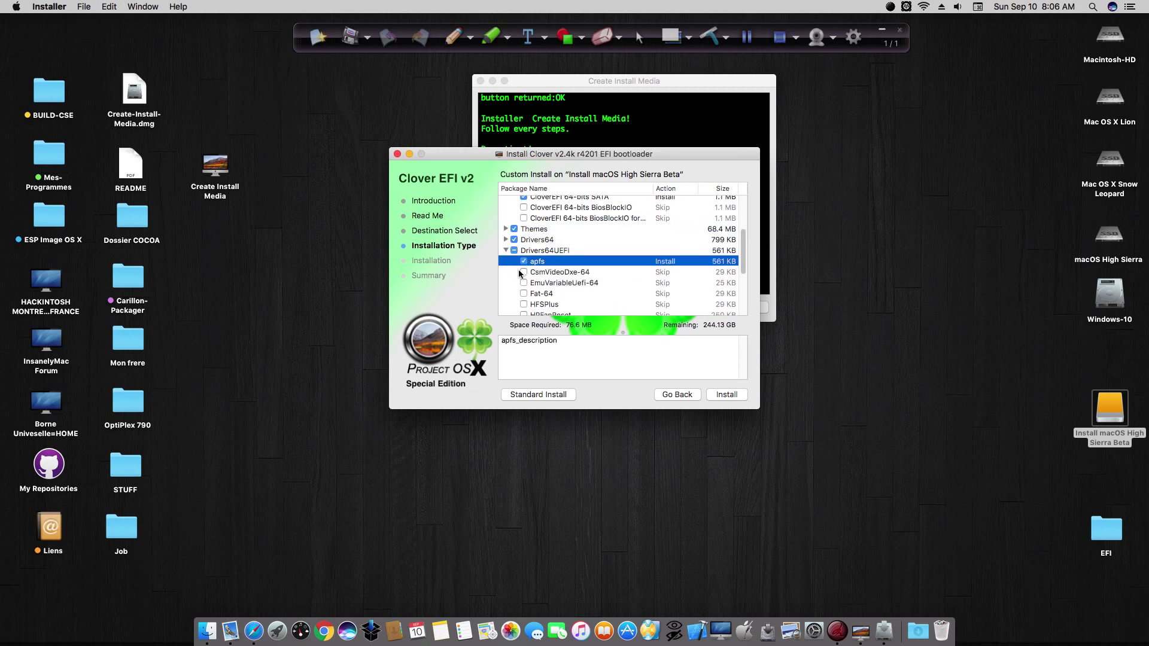
scroll(520, 272, down, 1)
click(524, 275)
scroll(524, 276, down, 1)
click(525, 279)
scroll(511, 282, down, 2)
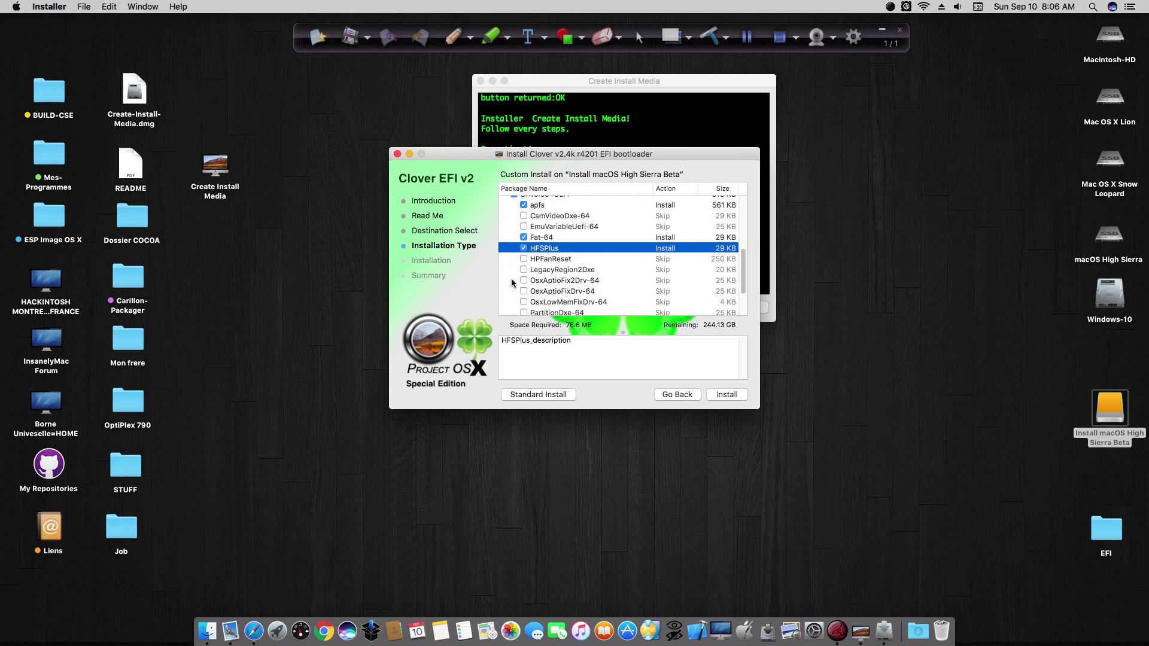
click(524, 291)
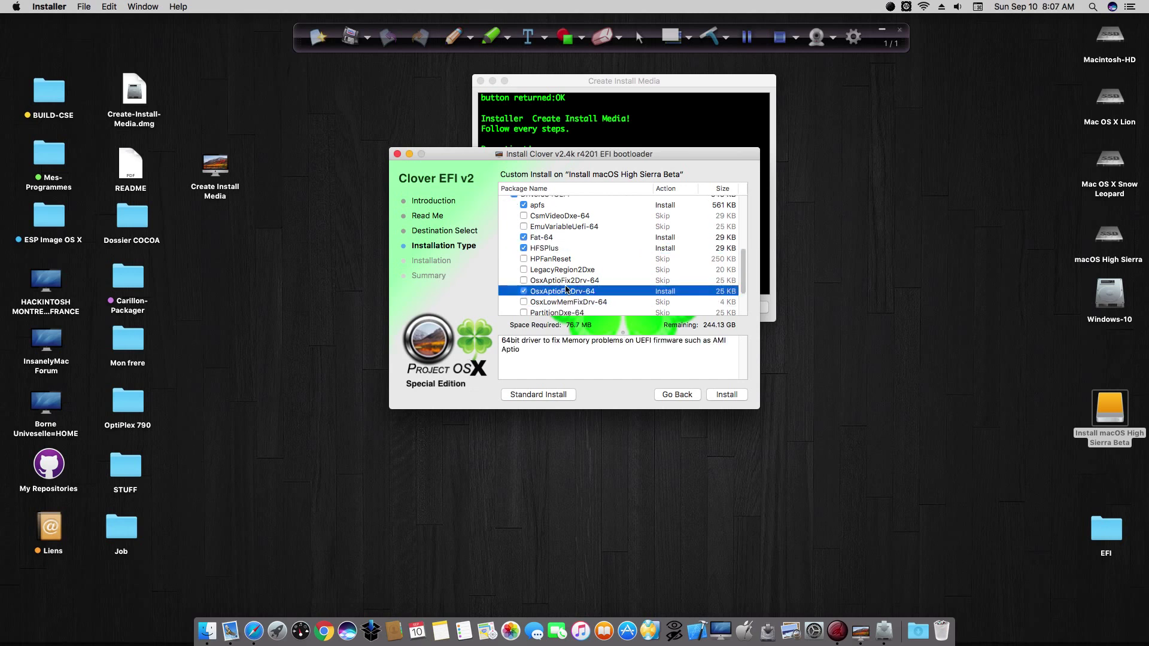
scroll(524, 292, down, 3)
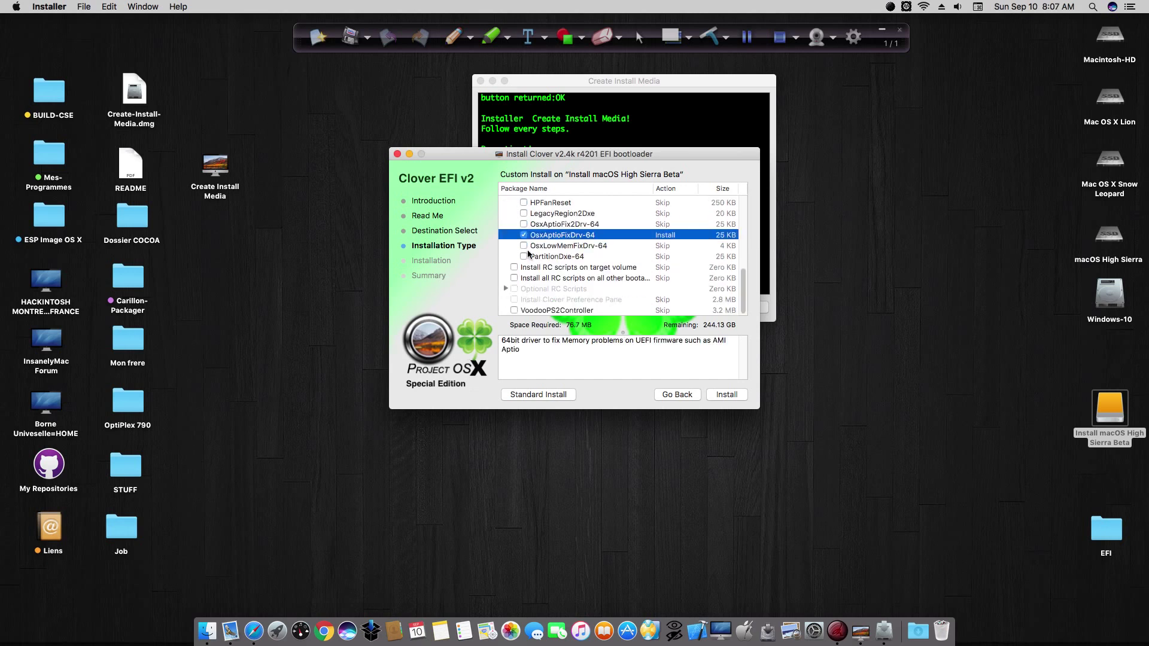
click(523, 257)
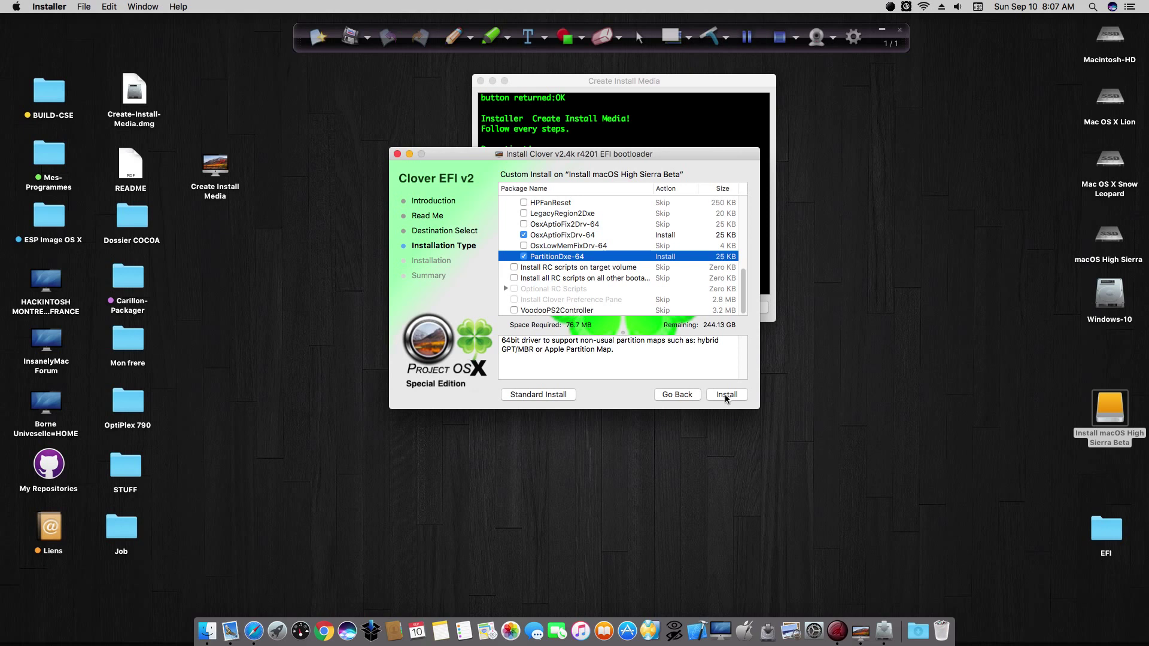
scroll(591, 265, up, 5)
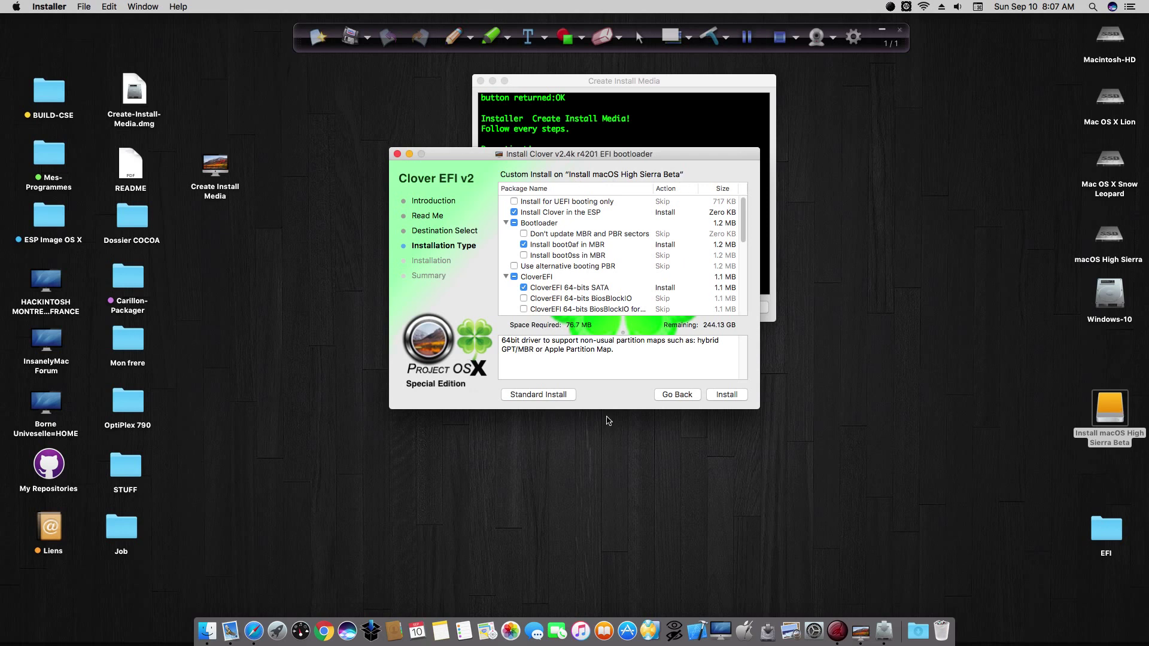
Install Clover v2.4k r4201 onto the Install macOS High Sierra Beta disk, authorising with the admin password.
click(727, 395)
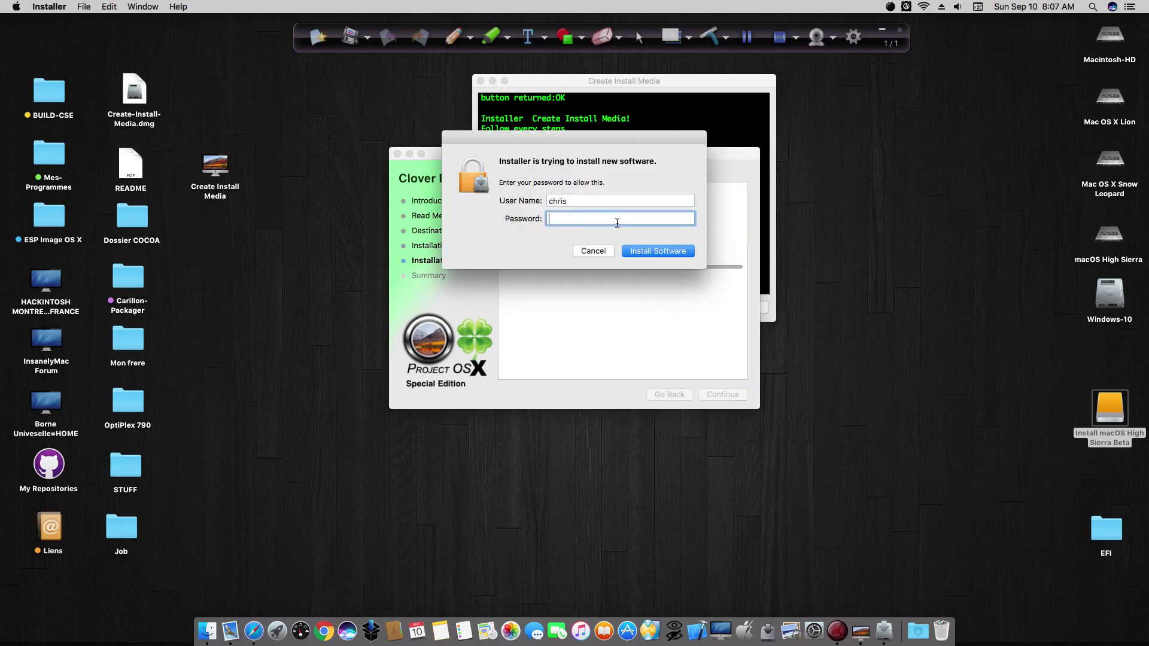
text(••)
key(Return)
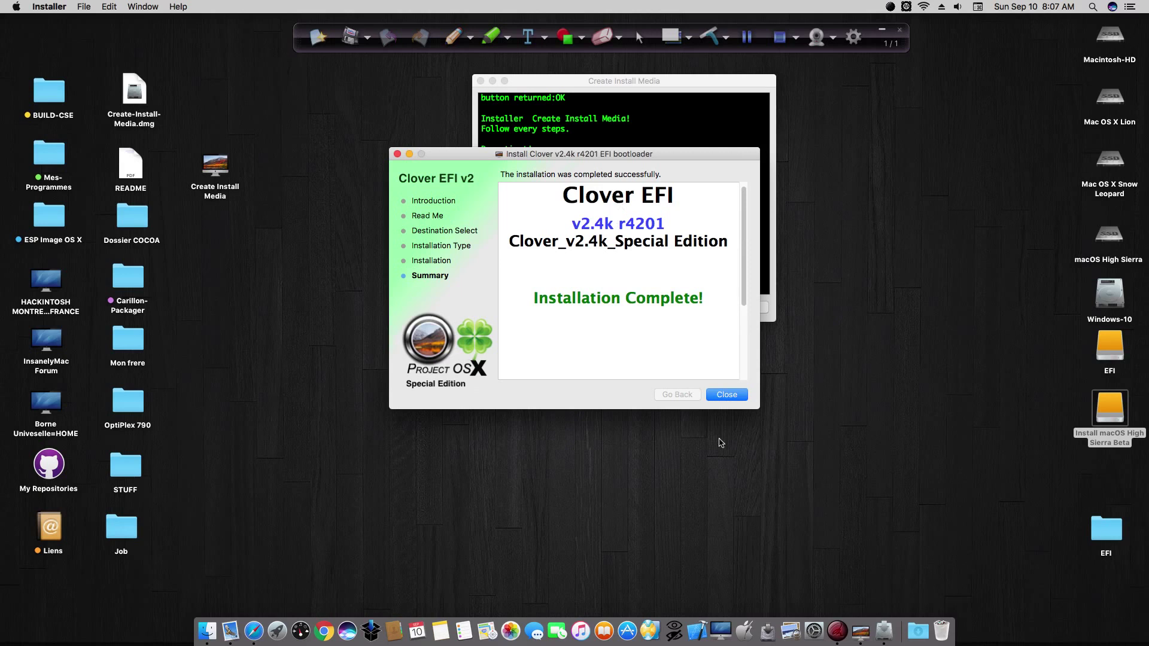
Close the finished Clover installer and quit Create Install Media.
click(726, 396)
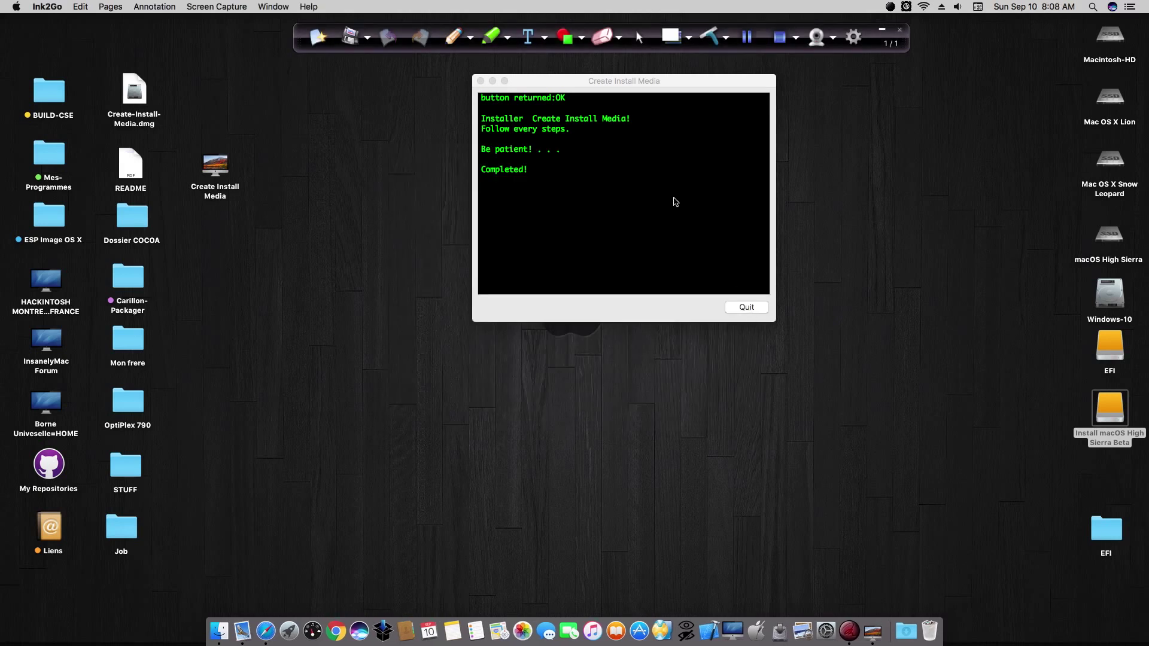
click(698, 86)
click(742, 307)
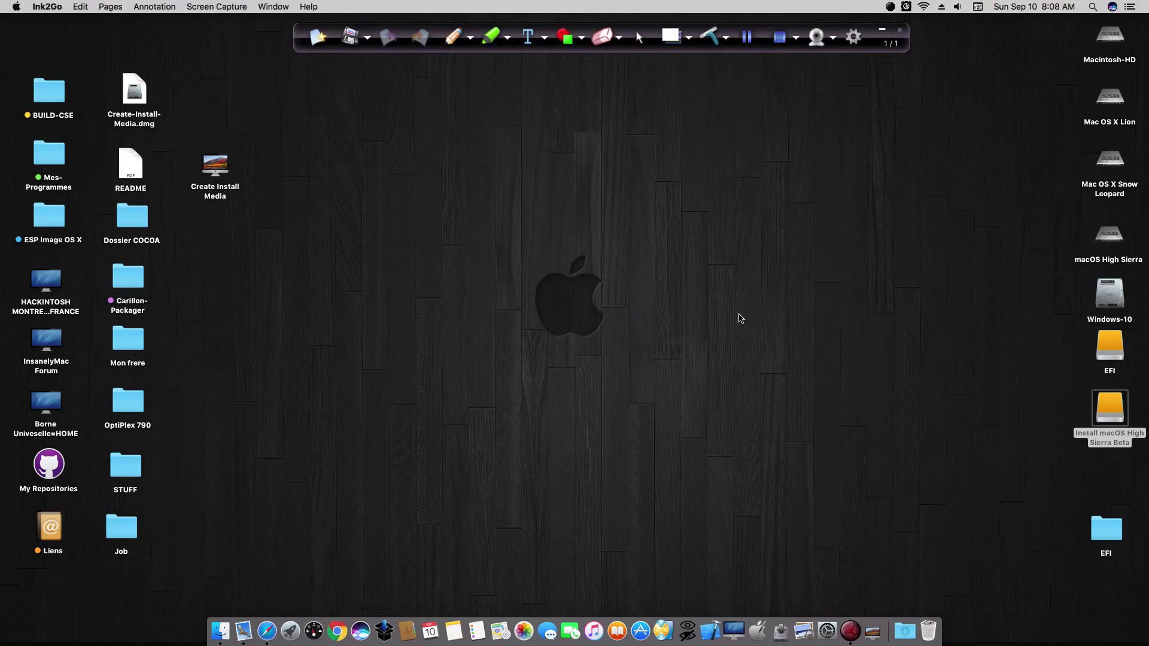
Open the Install macOS High Sierra Beta volume and look over its Applications and EFI-Backups folders.
click(1107, 397)
double_click(1107, 396)
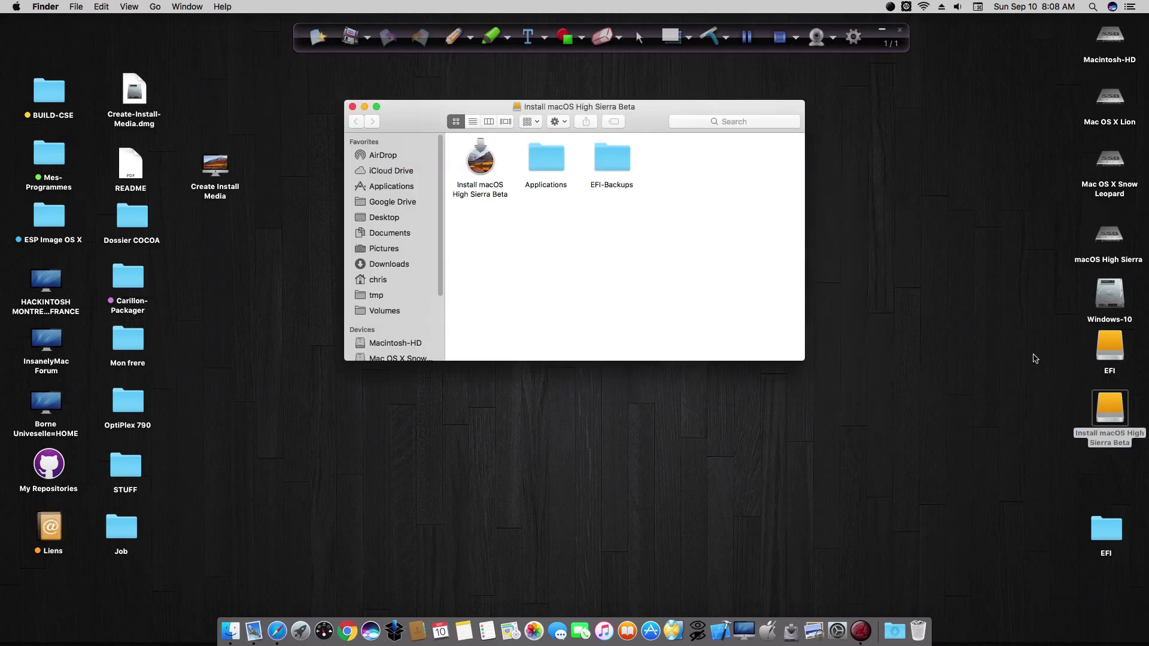
click(547, 164)
click(623, 174)
click(580, 180)
Close the installer volume window and open the EFI folder on the EFI partition.
click(352, 107)
double_click(1110, 346)
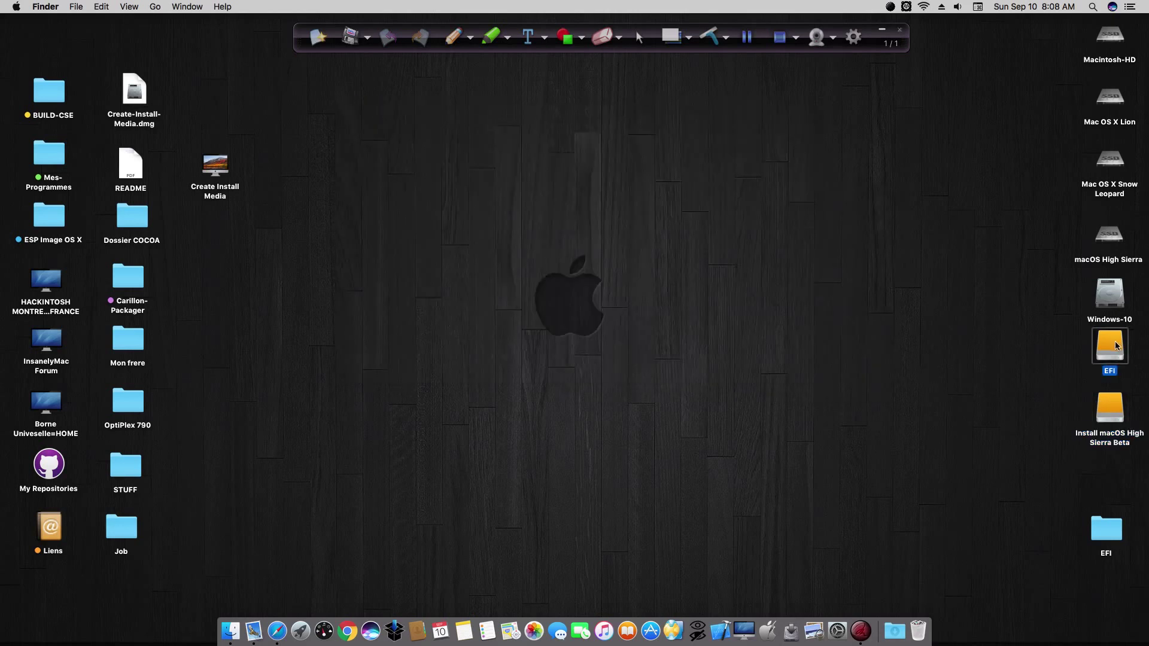
double_click(546, 157)
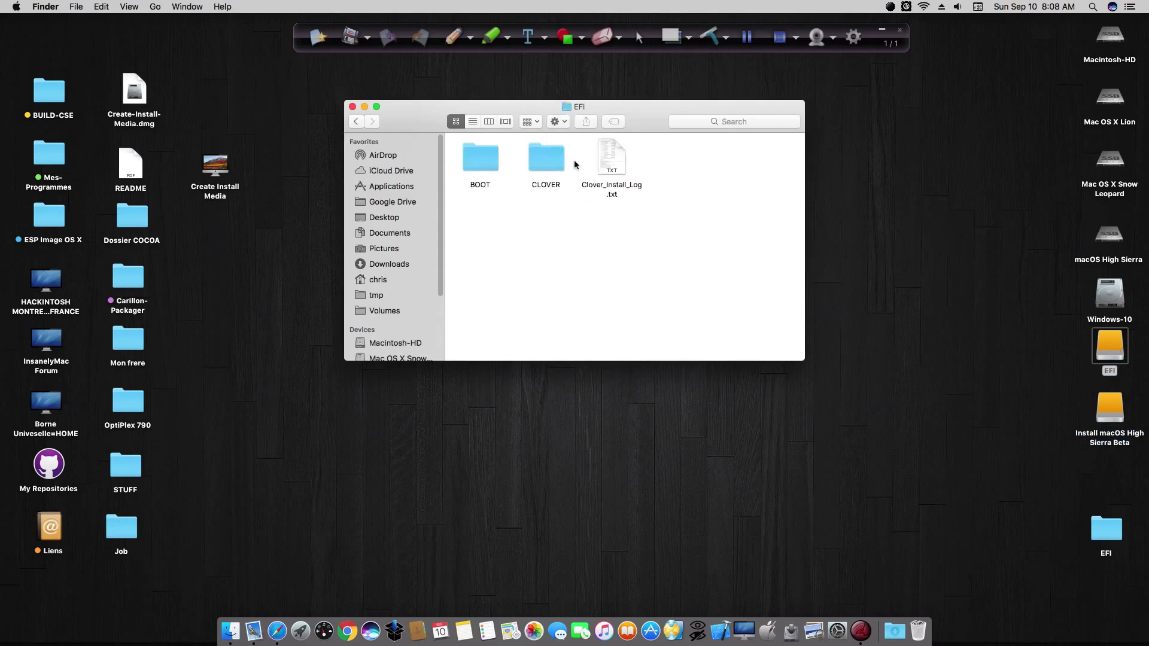
Open Clover_Install_Log.txt and read it through to 'Clover EFI Installation Finish'.
double_click(613, 160)
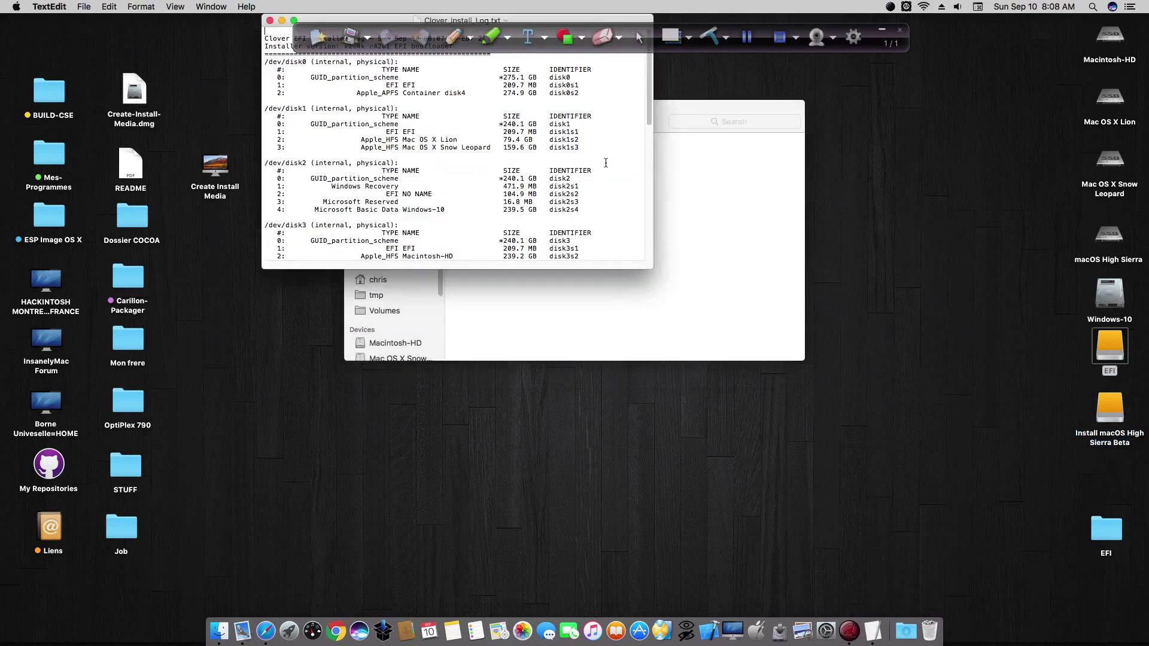
drag(322, 20, 390, 108)
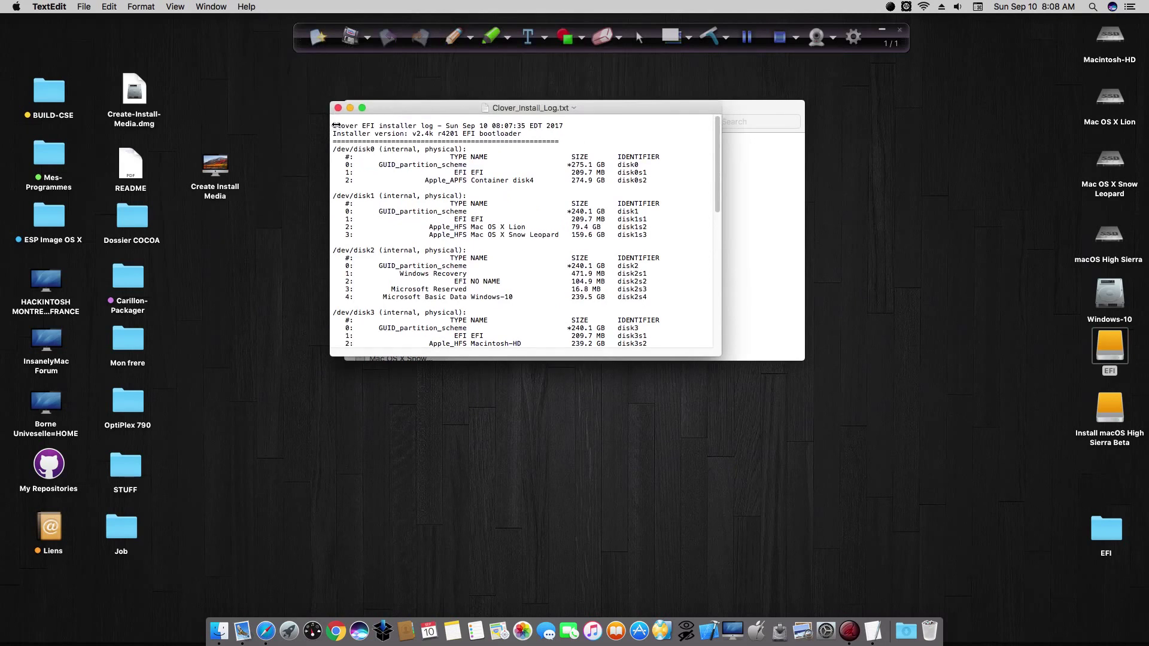
drag(333, 124, 782, 443)
click(573, 339)
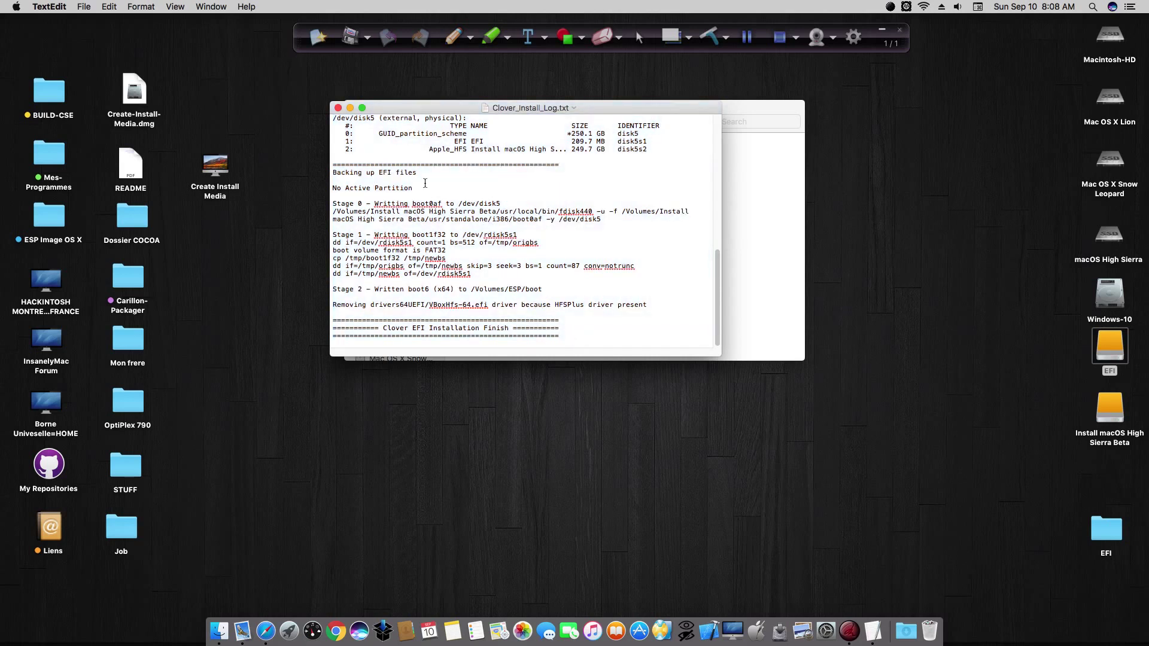
Close the log, open CLOVER's kexts folder and browse the 10.9 and 10.10 folders, including FakeSMC.kext.
click(338, 108)
click(538, 159)
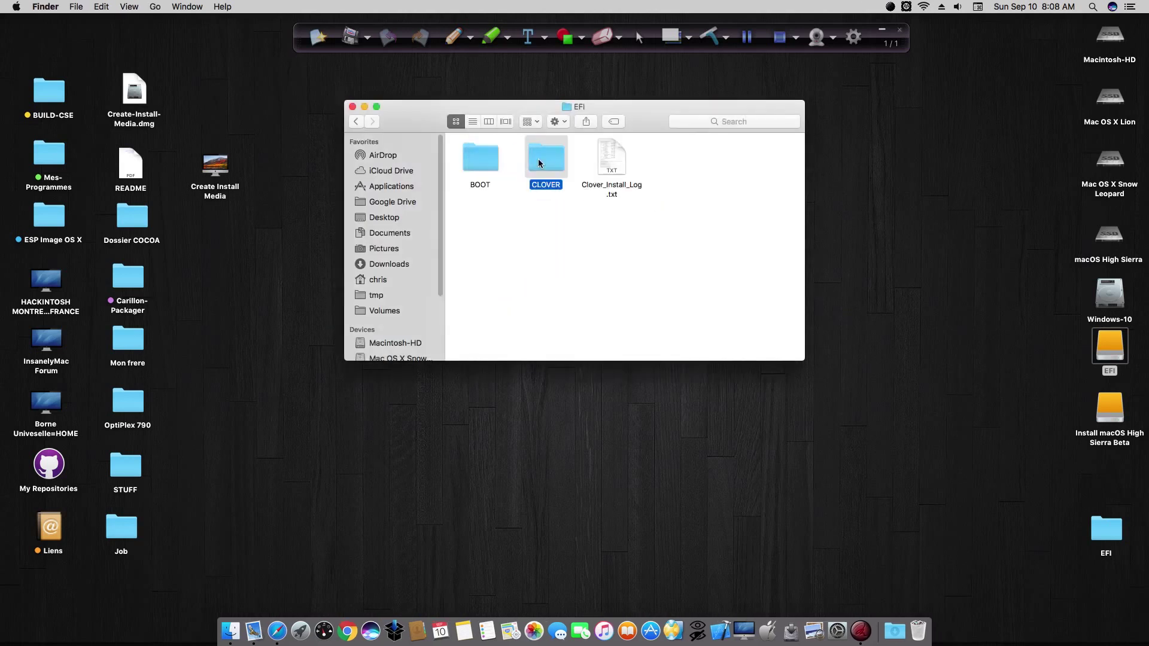
double_click(538, 161)
double_click(613, 227)
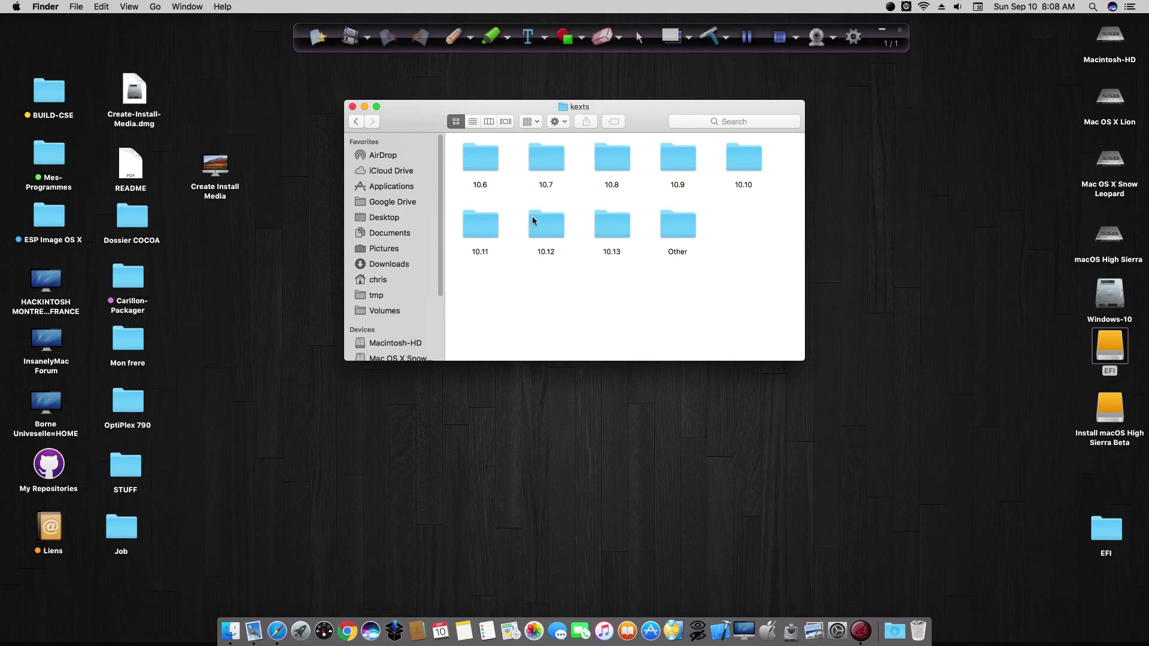
double_click(673, 160)
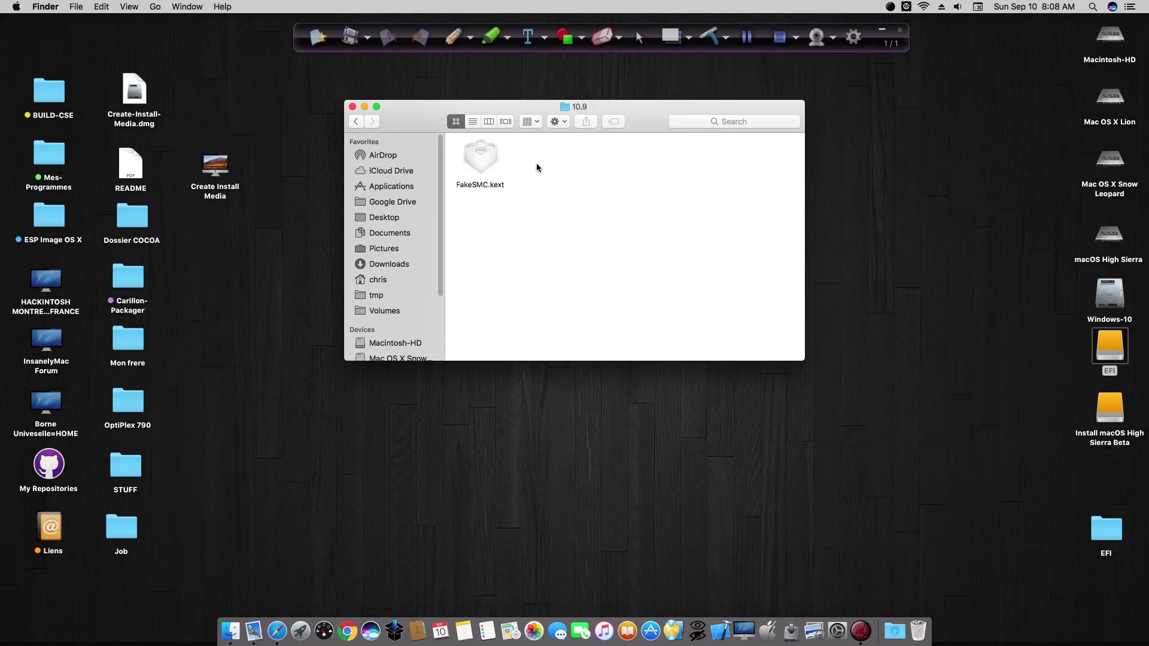
click(356, 121)
double_click(745, 157)
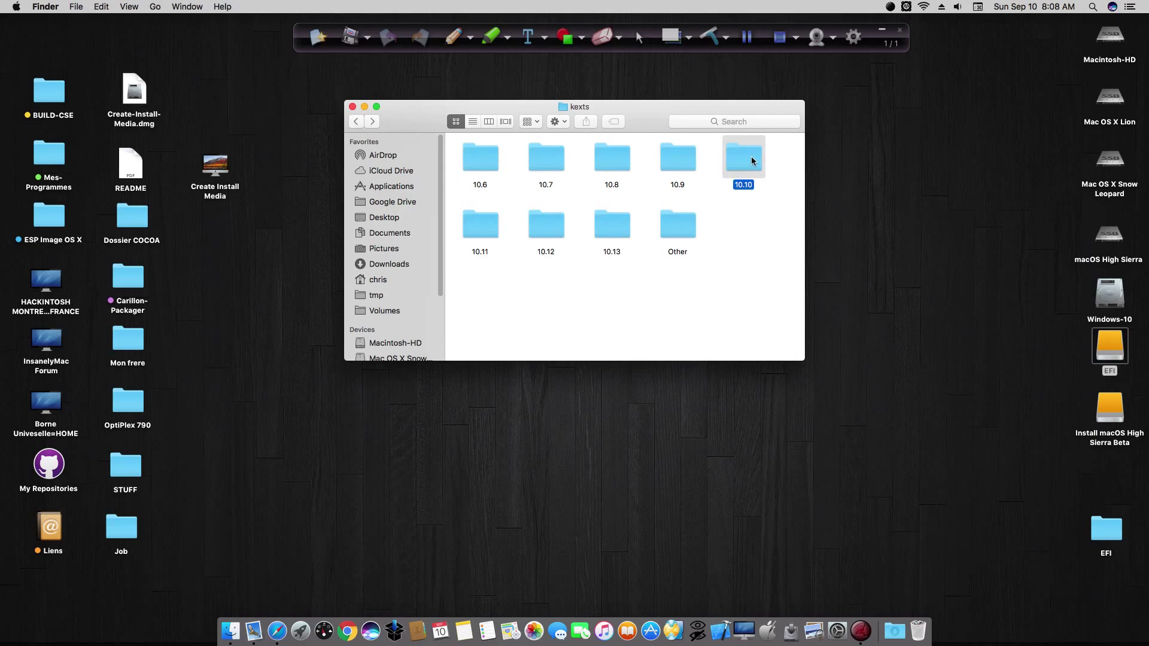
click(464, 157)
click(355, 121)
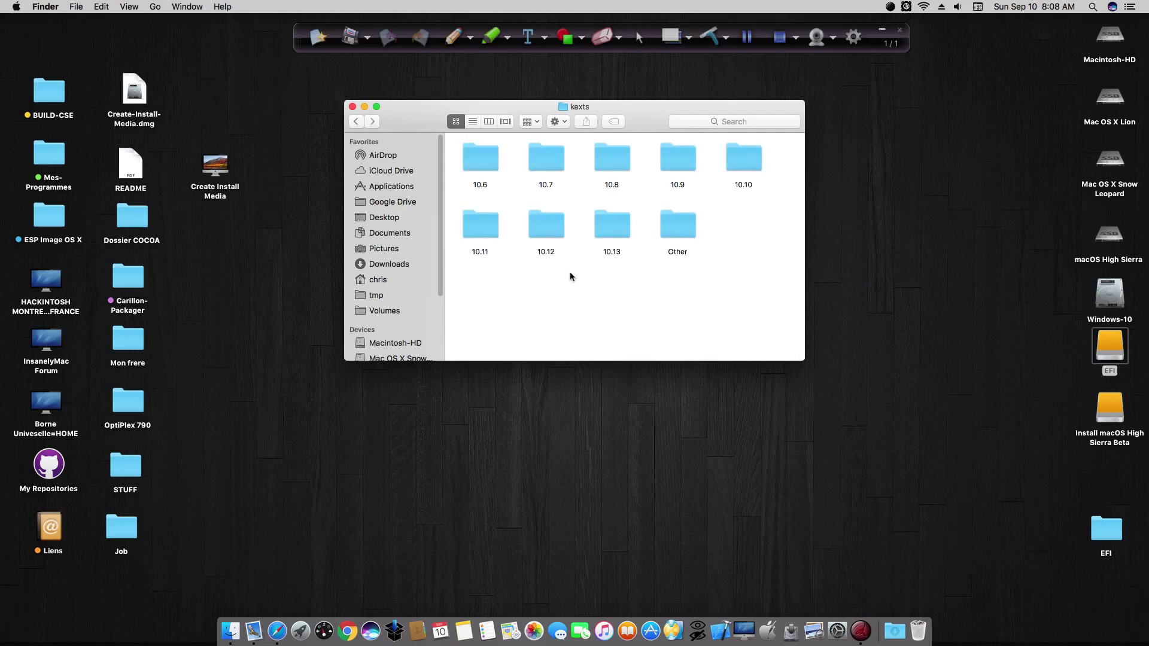
Inspect the 10.13 and 10.12 kexts folders, then return to the CLOVER folder.
double_click(612, 231)
click(476, 161)
click(526, 274)
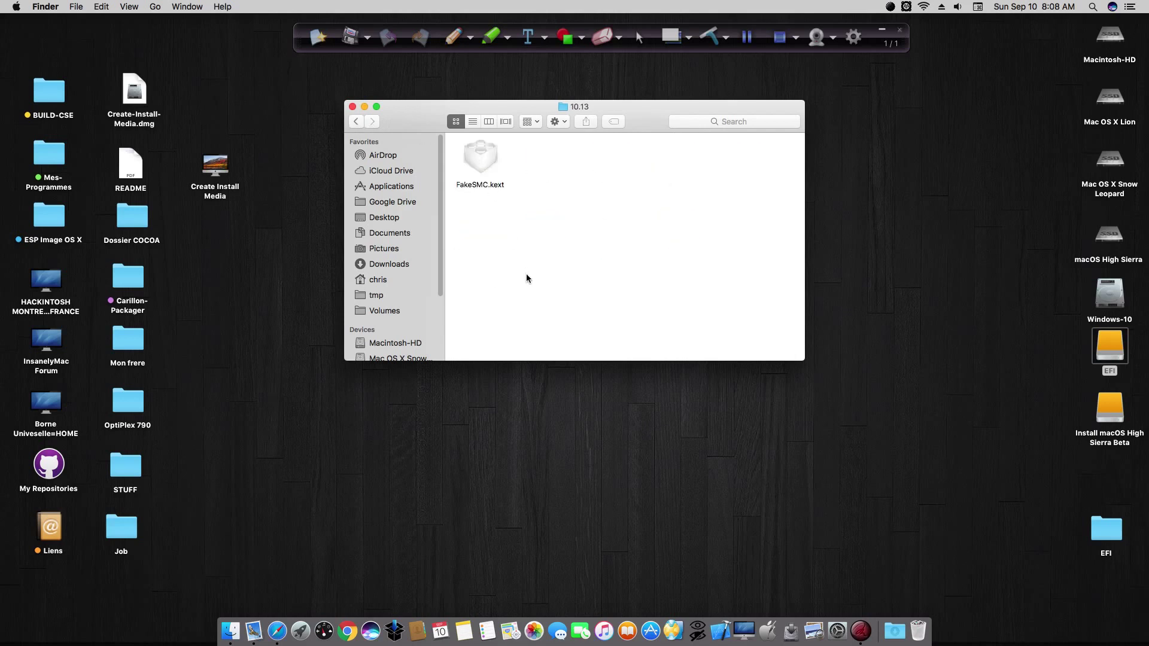
click(355, 120)
double_click(537, 232)
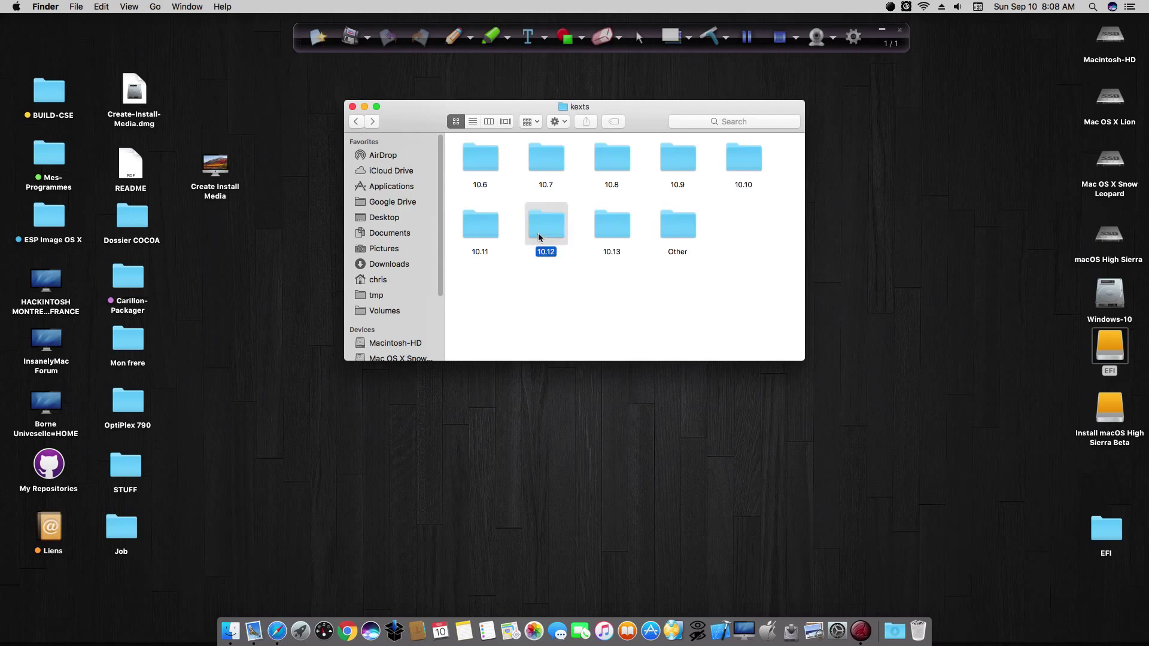
click(356, 121)
click(356, 121)
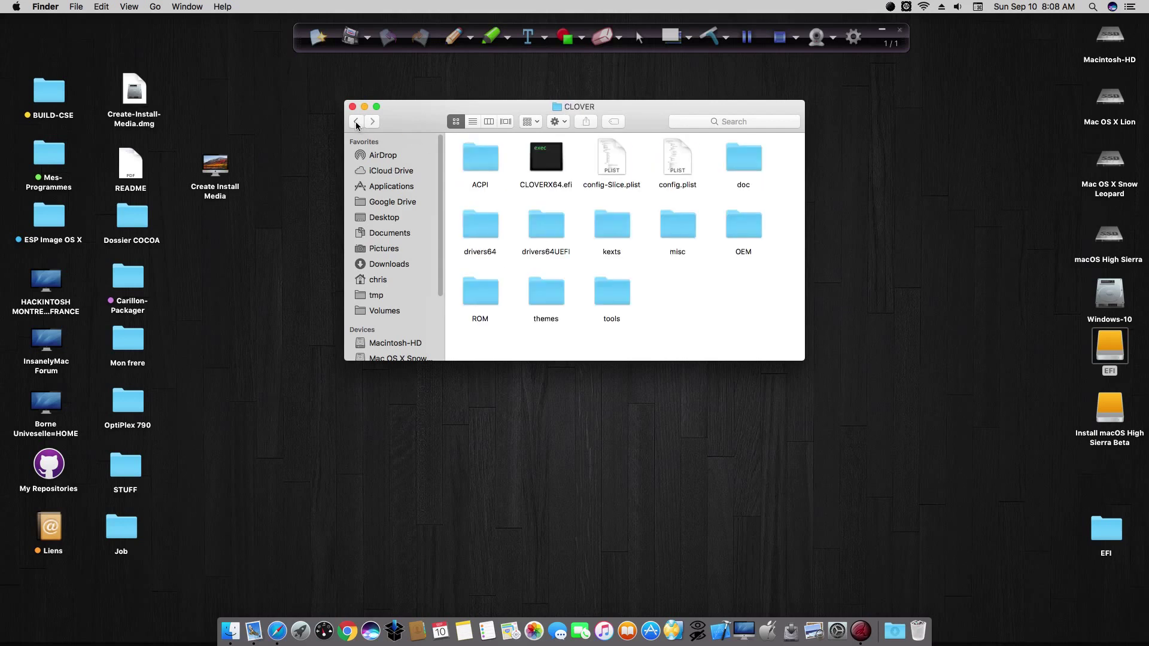
Look through the drivers64 and drivers64UEFI folders and their .efi files.
double_click(486, 224)
drag(460, 144, 894, 477)
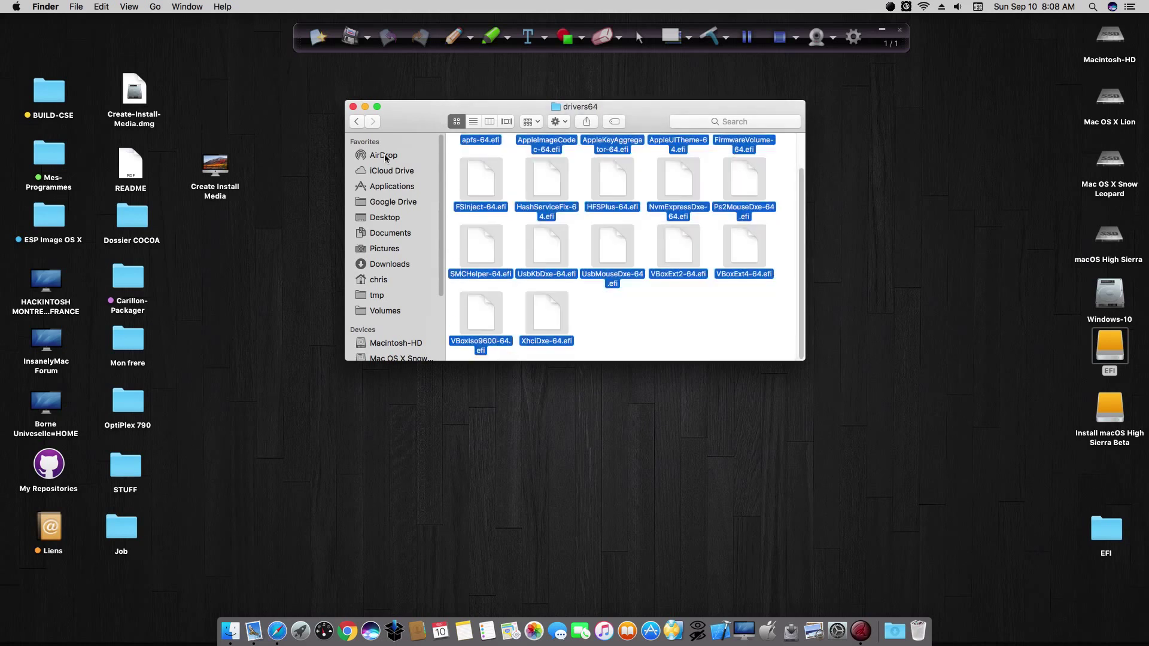
click(356, 122)
double_click(534, 231)
drag(452, 154, 772, 412)
click(666, 305)
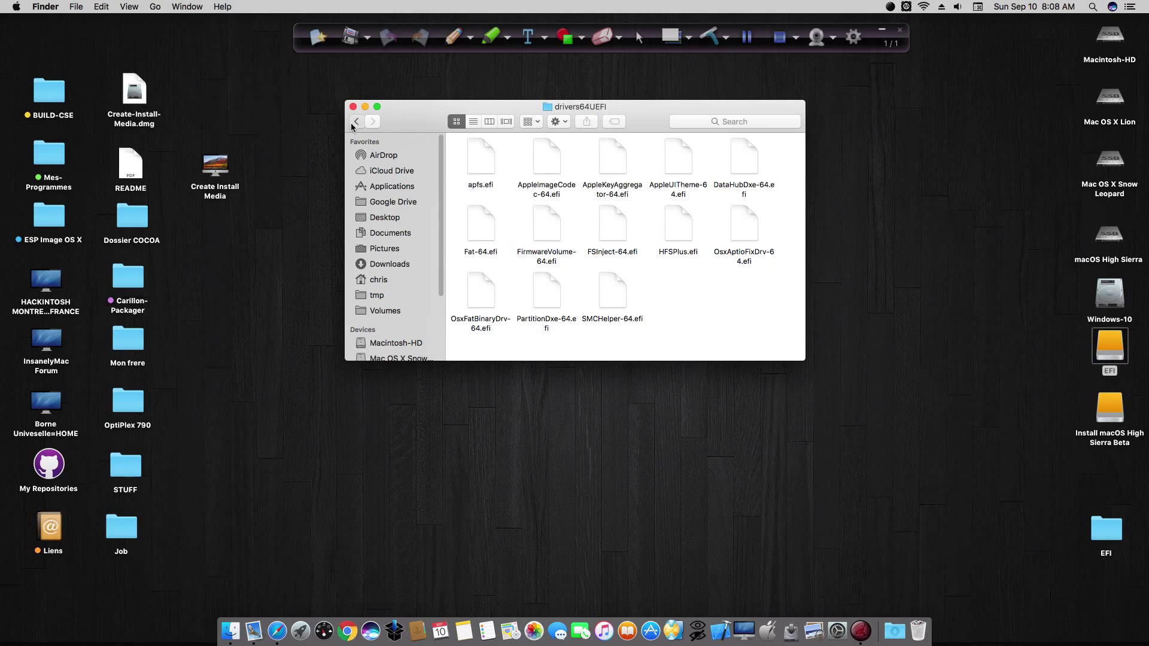
click(350, 123)
Select config.plist, then close the CLOVER window.
click(668, 164)
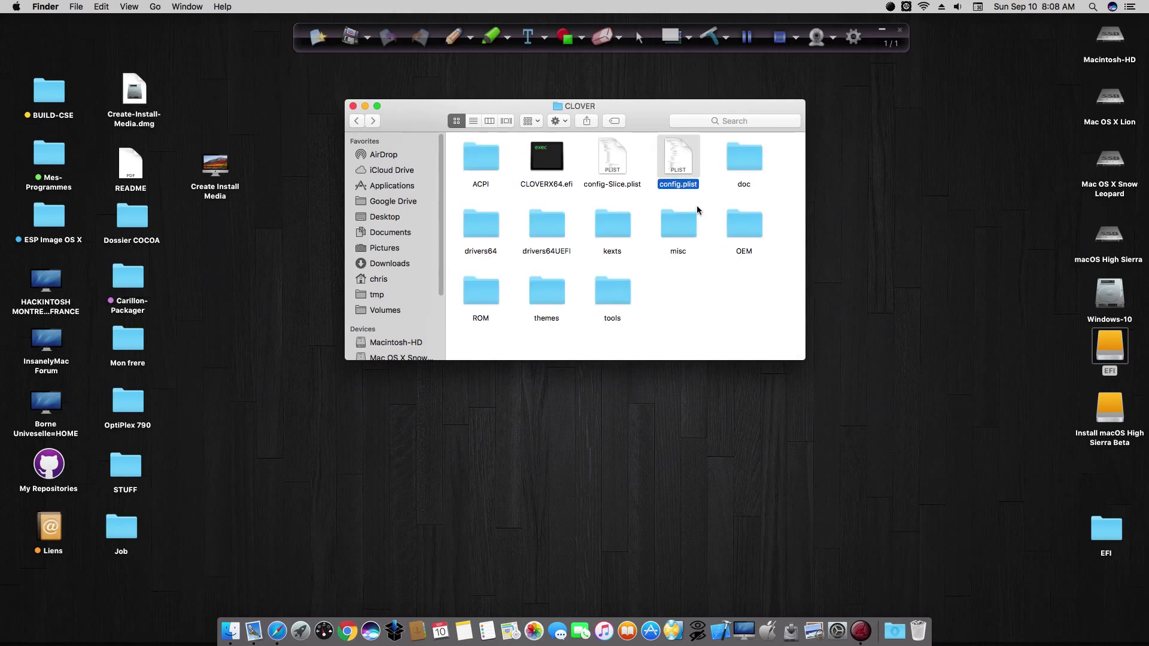
drag(399, 117, 400, 116)
click(354, 106)
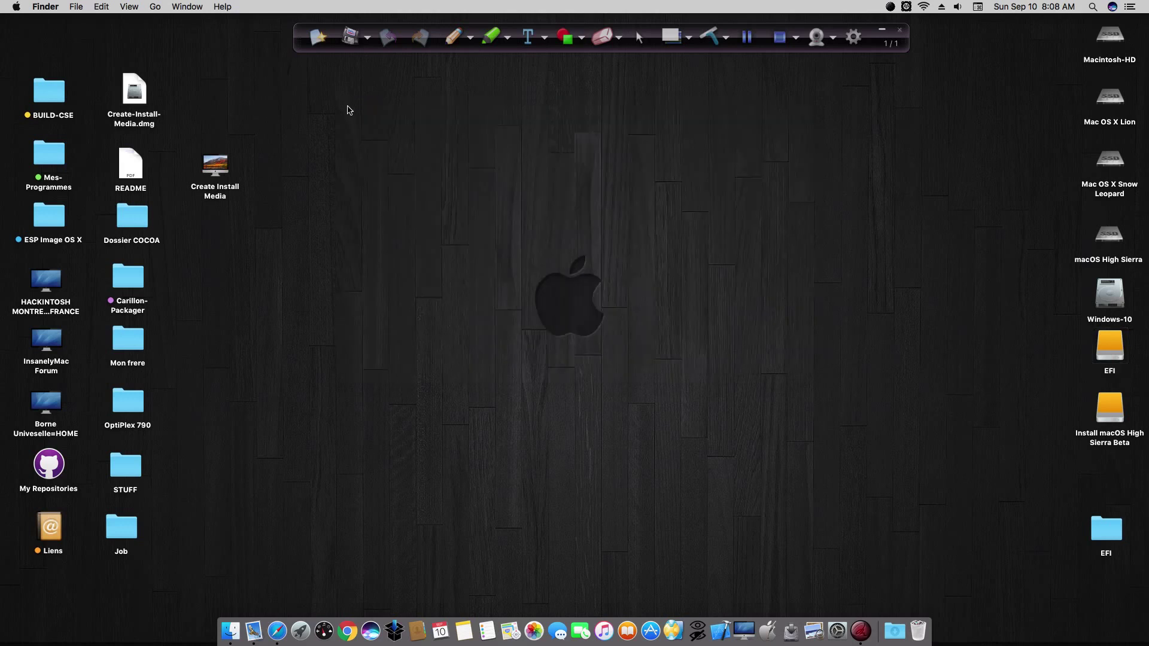
Copy the Create Install Media app from the desktop after briefly checking the Apple menu and volumes.
click(17, 6)
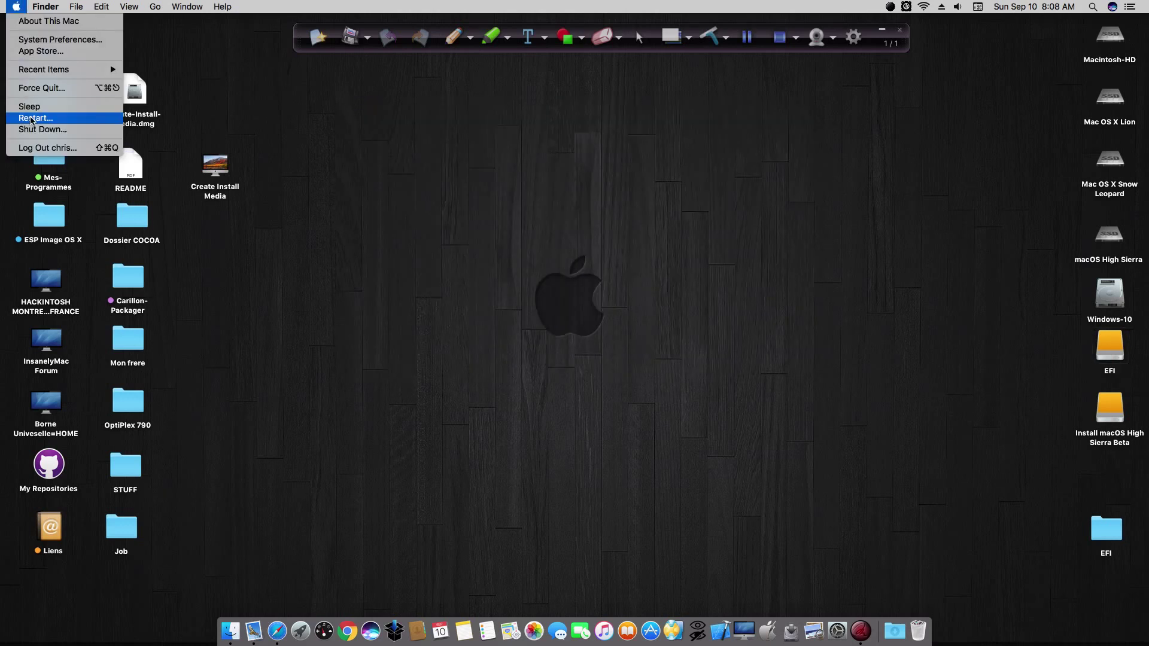
click(572, 215)
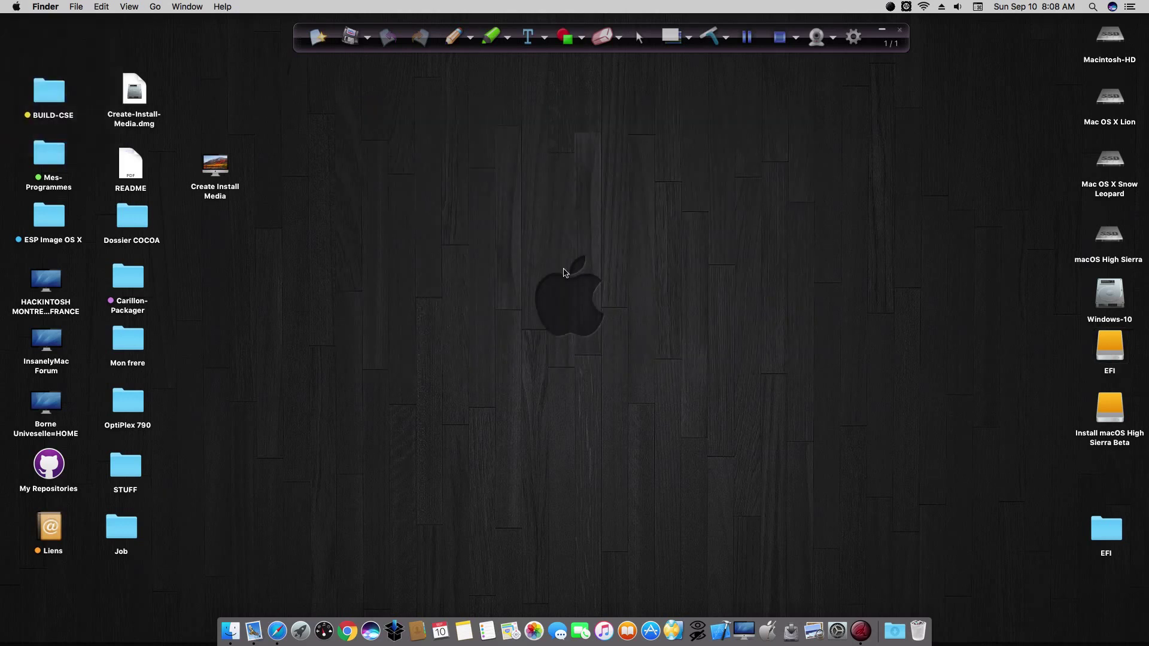
drag(1073, 337, 1136, 427)
click(1017, 398)
right_click(217, 170)
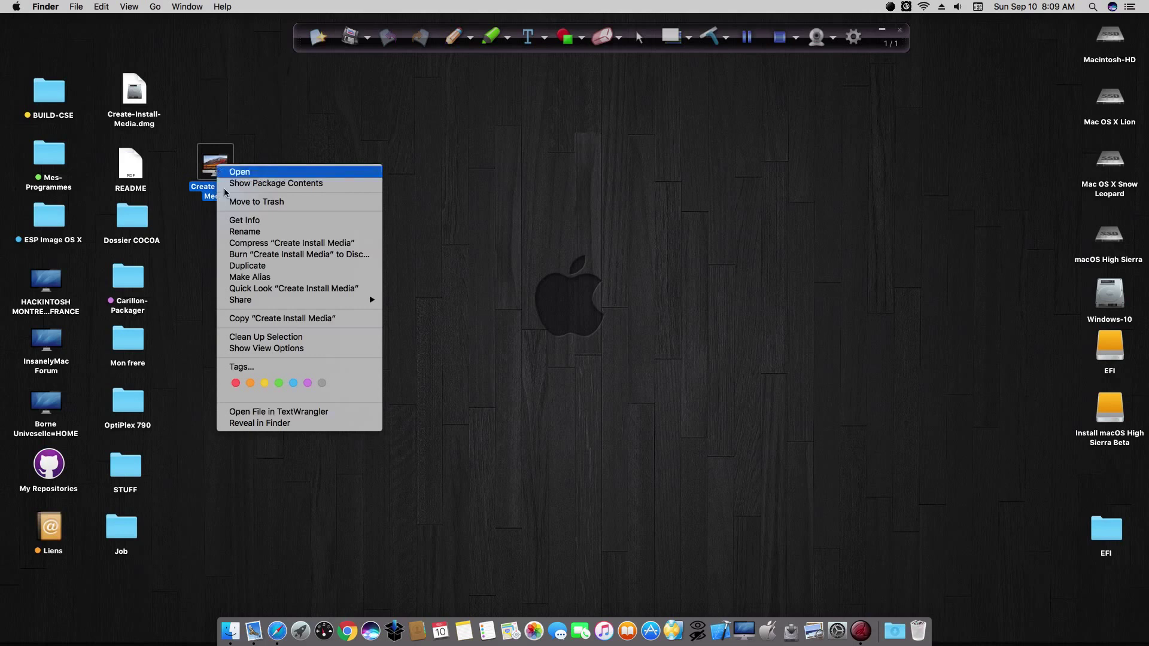
click(257, 318)
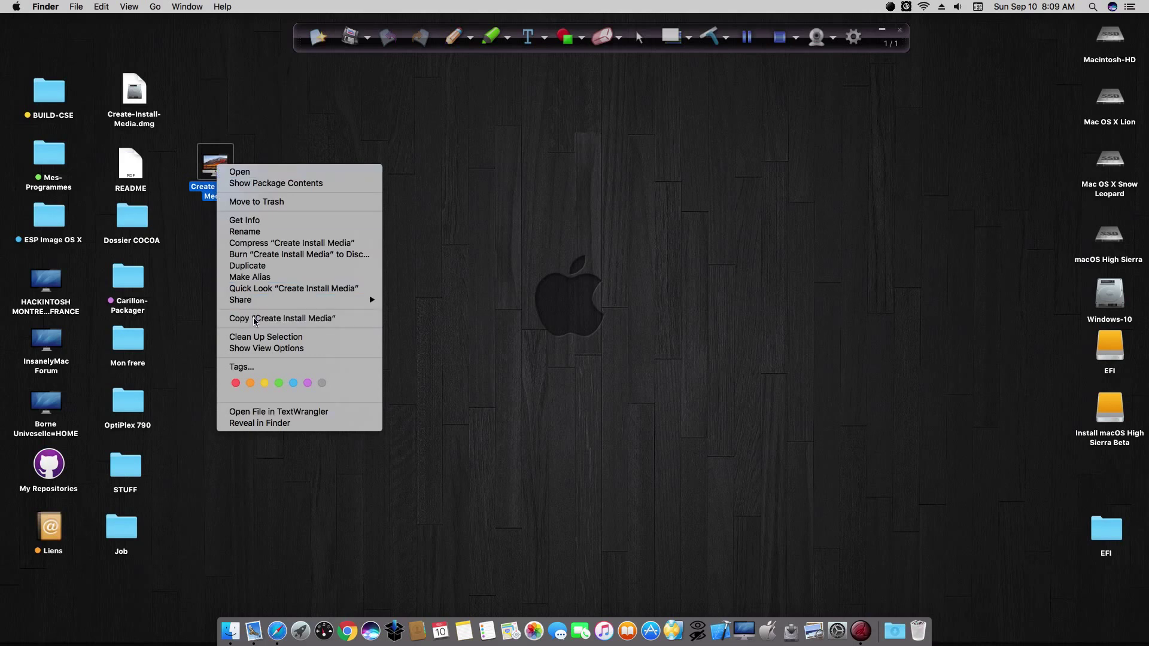
Copy Create-Install-Media.dmg onto the Install macOS High Sierra Beta drive and close its window.
double_click(1123, 421)
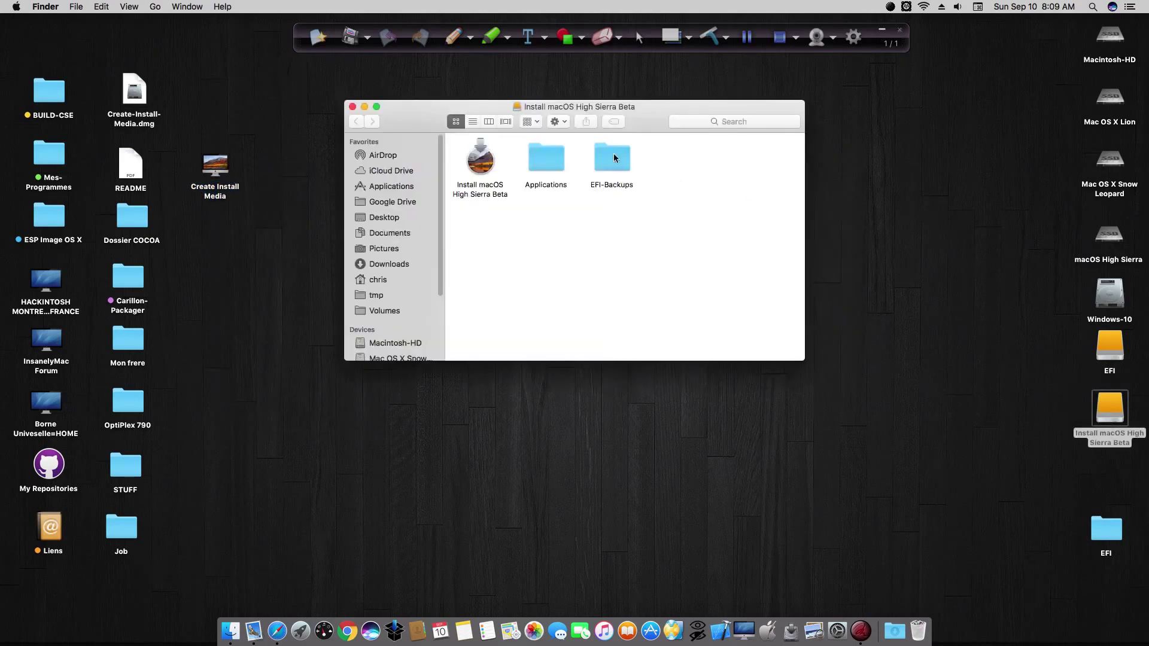
mouse_move(419, 112)
mouse_down()
mouse_move(429, 132)
mouse_move(437, 125)
mouse_up()
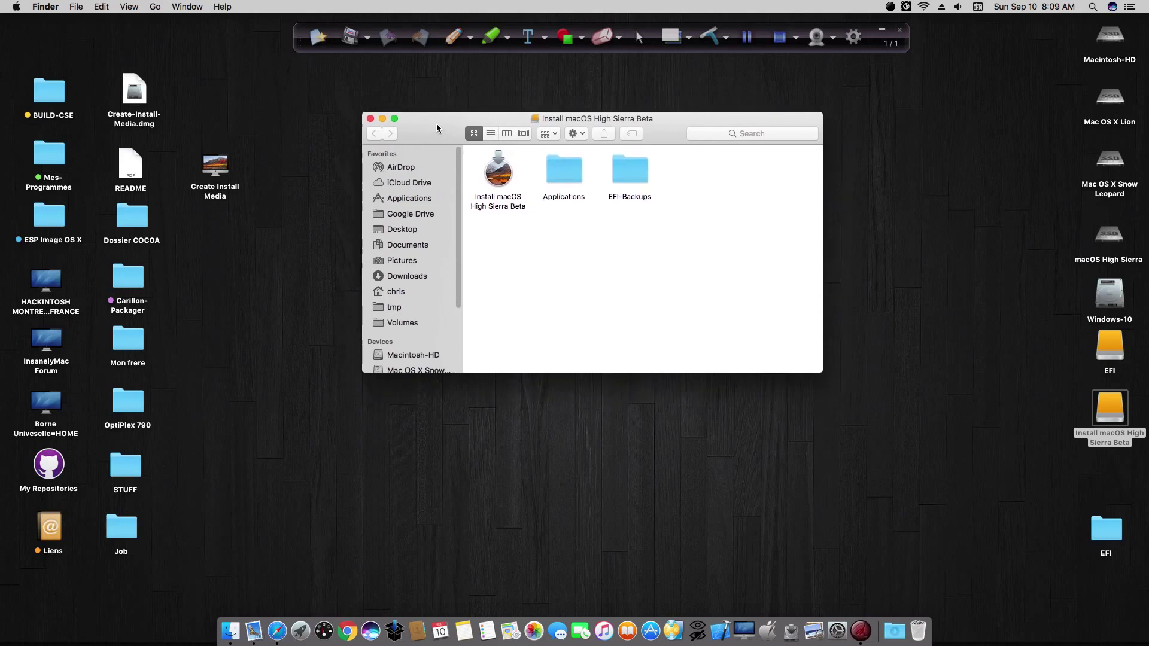
drag(137, 92, 745, 204)
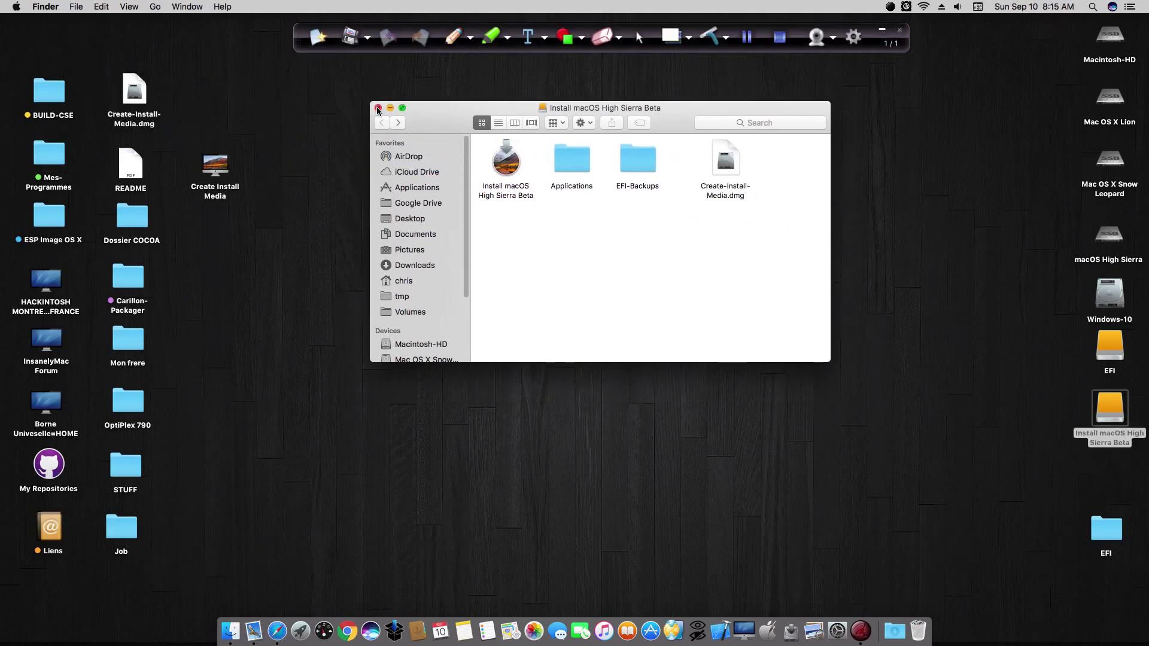
click(378, 108)
Eject both the EFI and Install macOS High Sierra Beta volumes.
drag(1087, 335, 1137, 434)
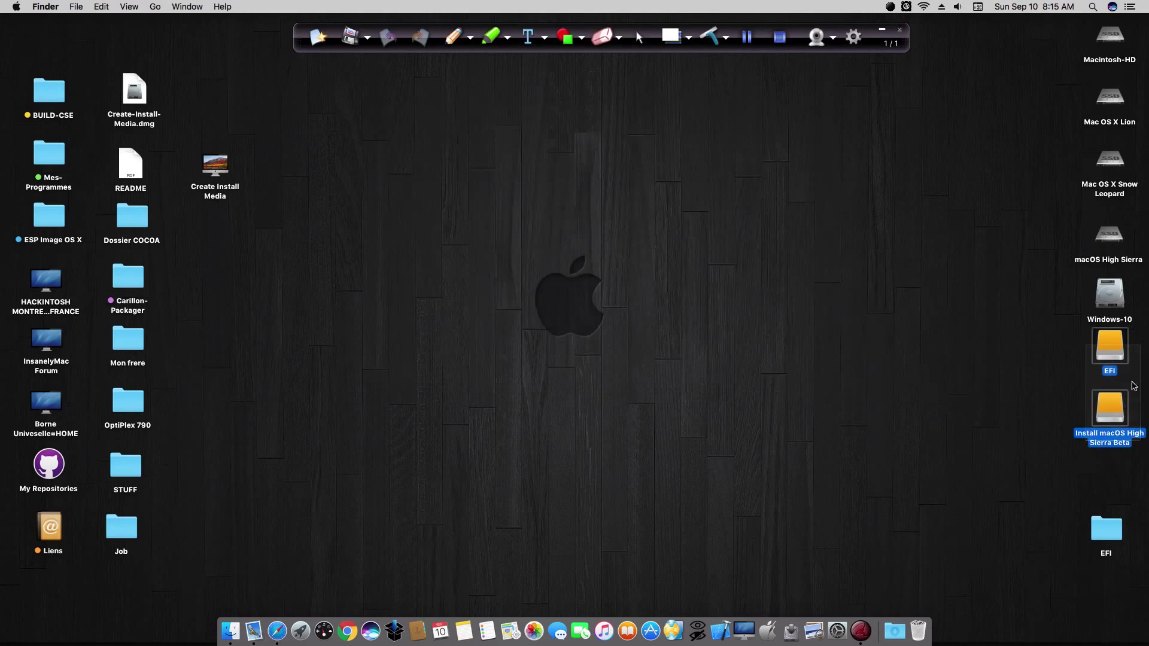
right_click(1112, 349)
click(1012, 373)
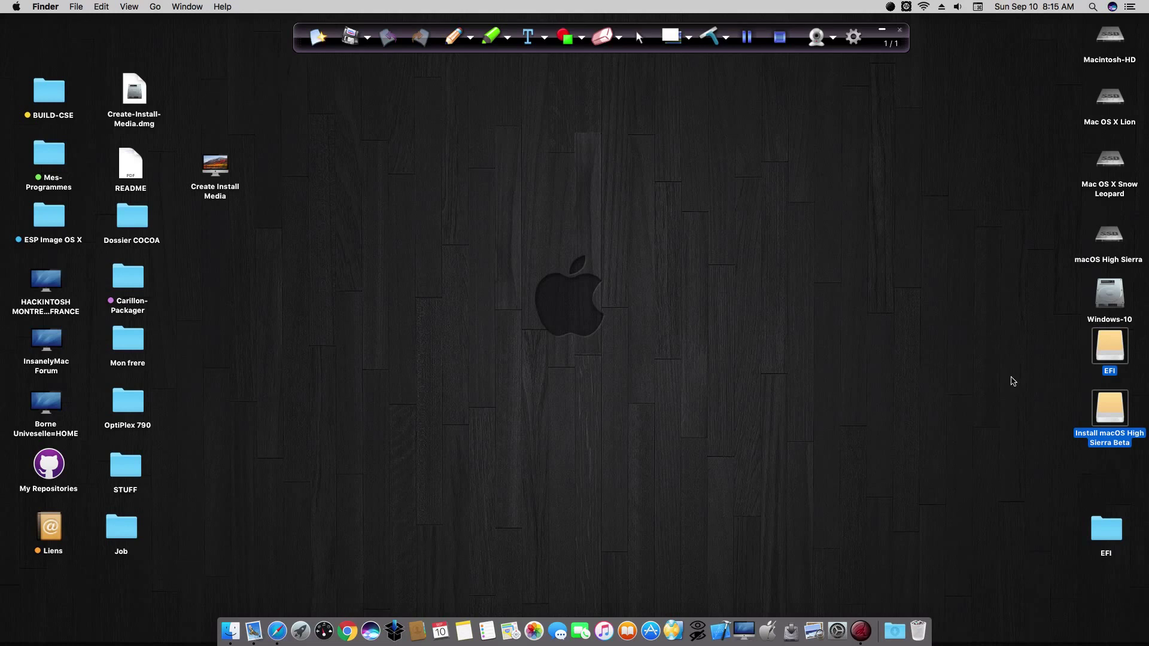
Open the README and highlight its 'Using Post Installer Clover' section.
click(129, 163)
double_click(129, 163)
drag(166, 28, 490, 87)
drag(519, 205, 673, 208)
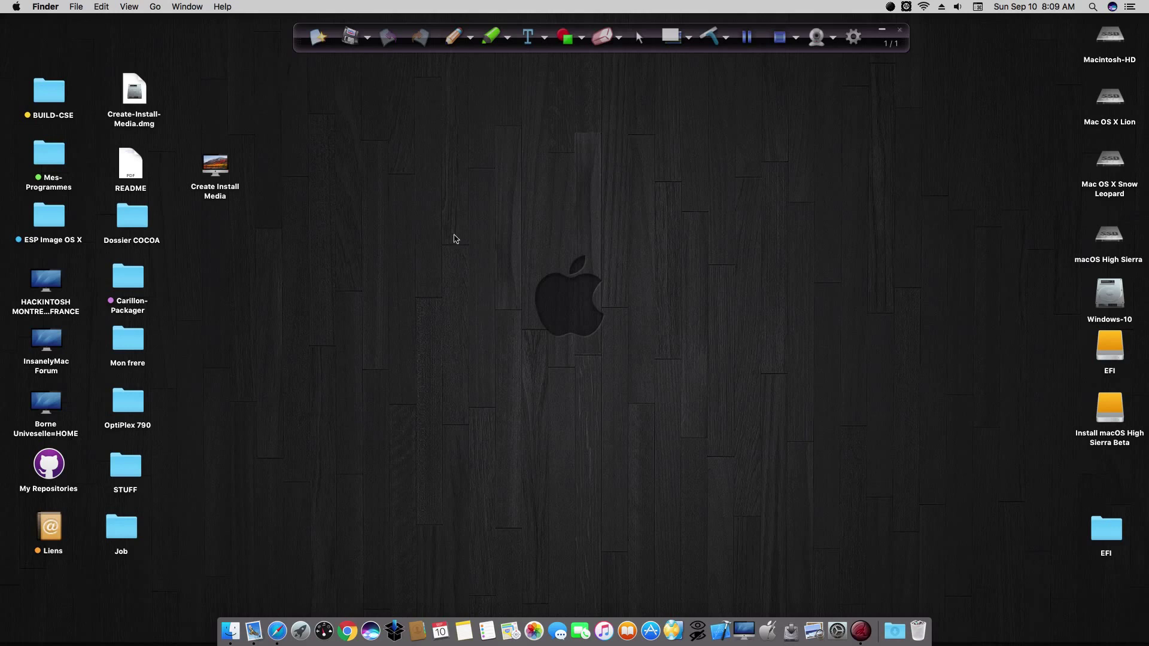
Relaunch Create Install Media with the admin password, dismiss the notice and choose Post Installer Clover.
double_click(209, 166)
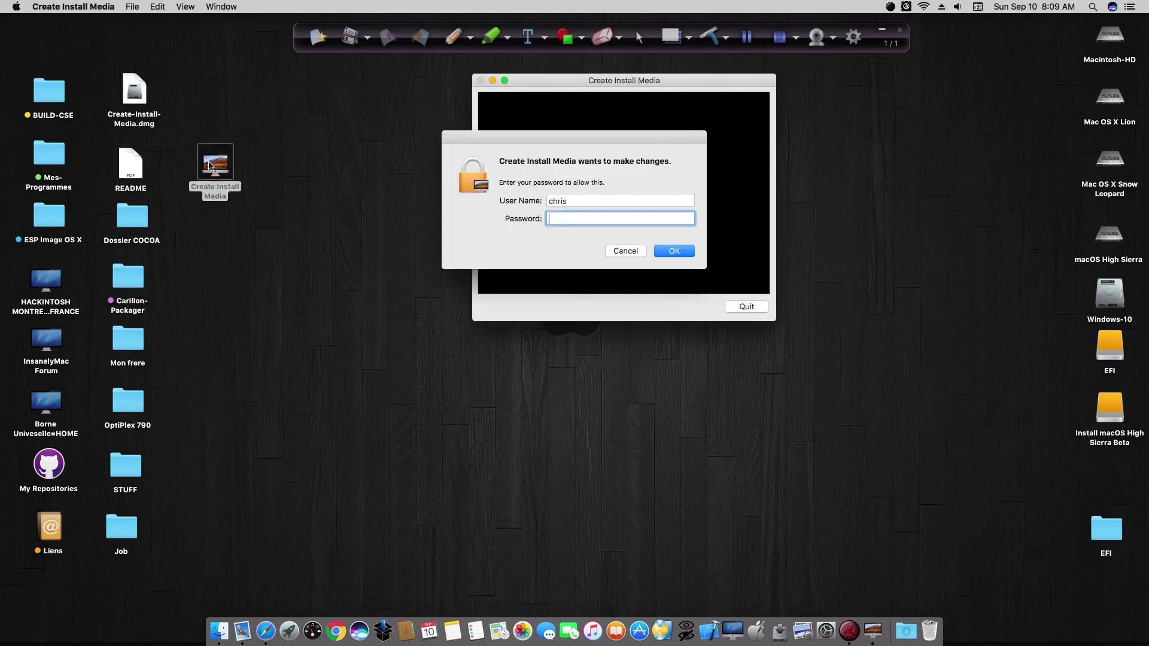
text(•••••••)
key(Return)
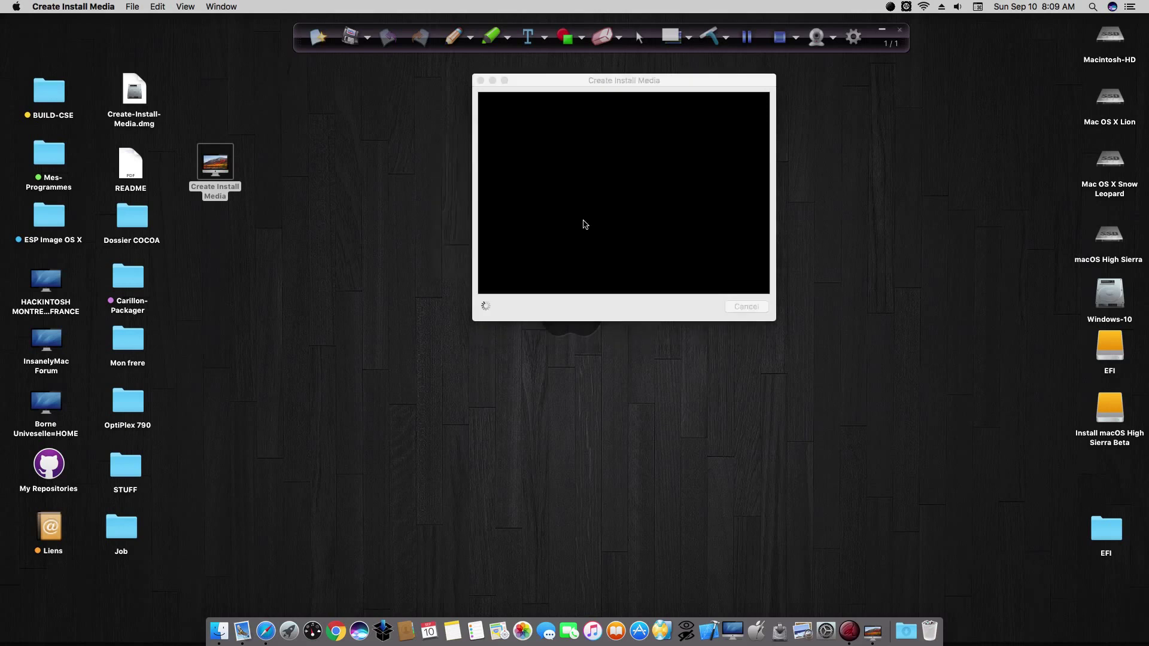
click(664, 211)
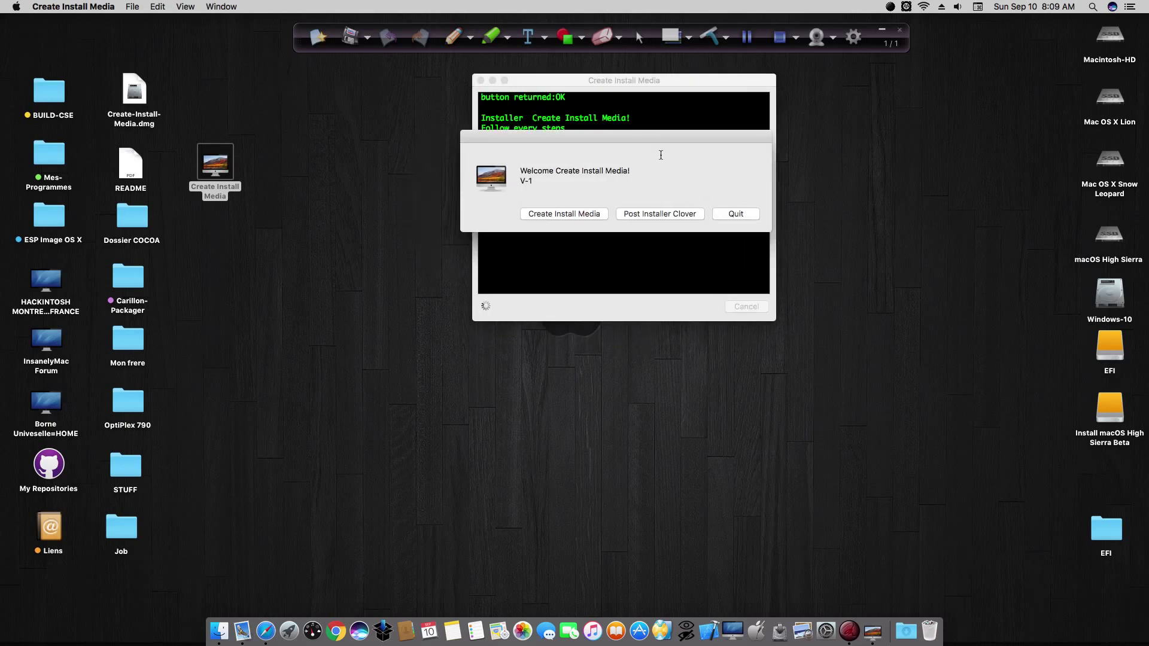
click(656, 214)
Step through the Clover installer to its custom package list for Macintosh-HD, then quit it and Create Install Media.
click(656, 214)
click(659, 207)
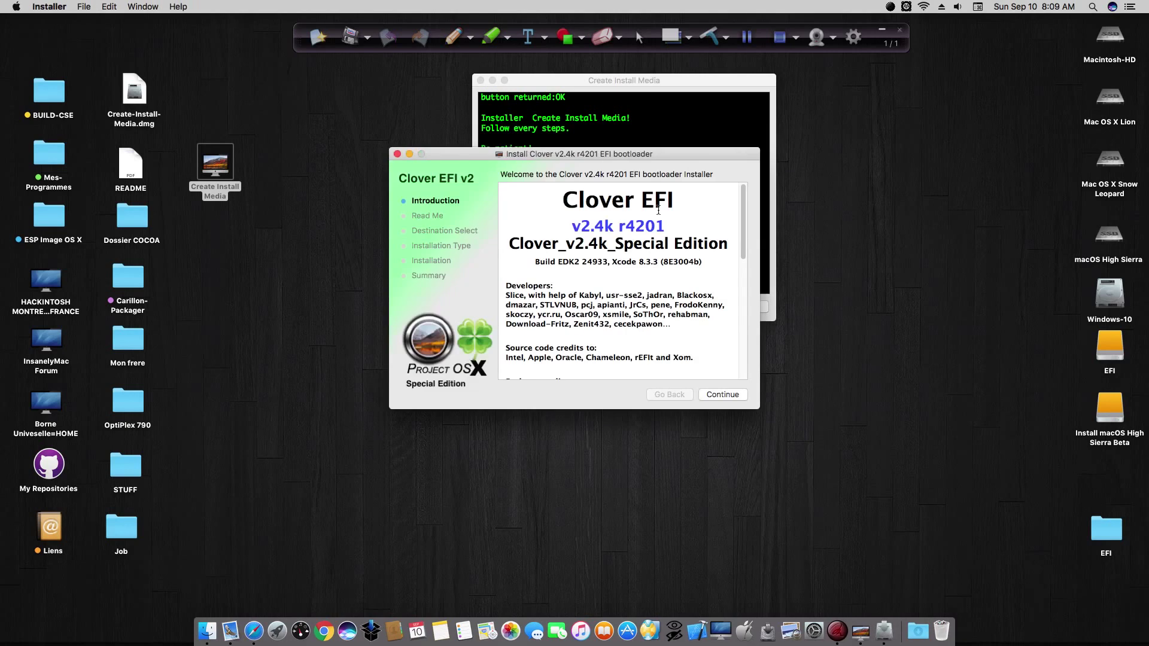
click(730, 396)
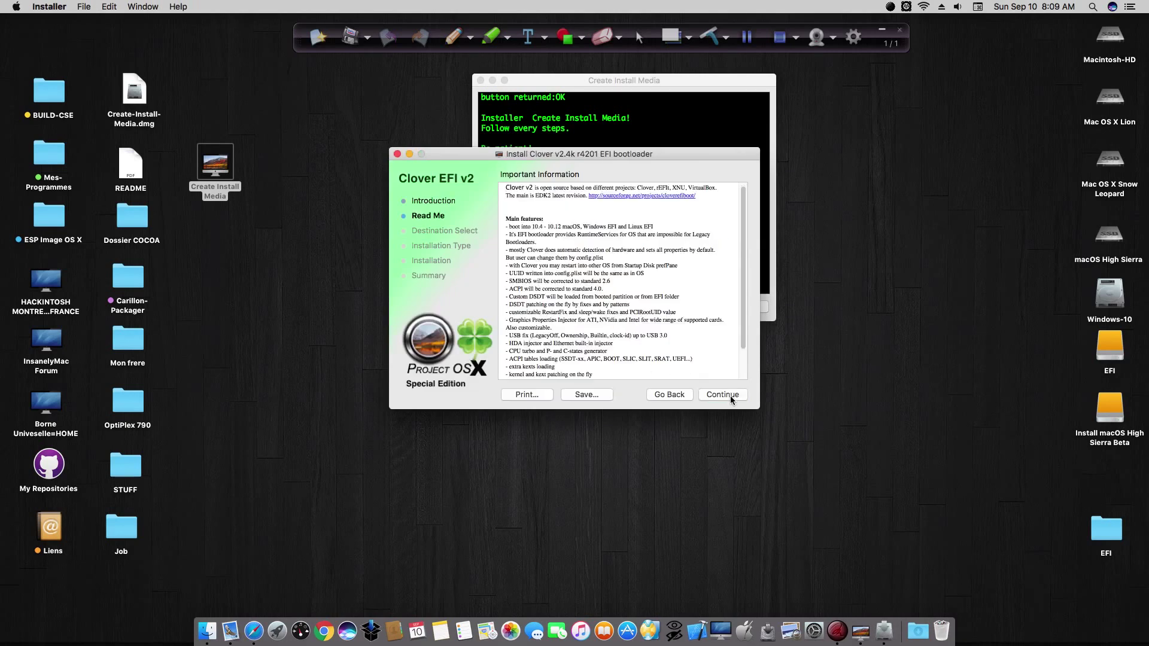
click(730, 396)
click(545, 395)
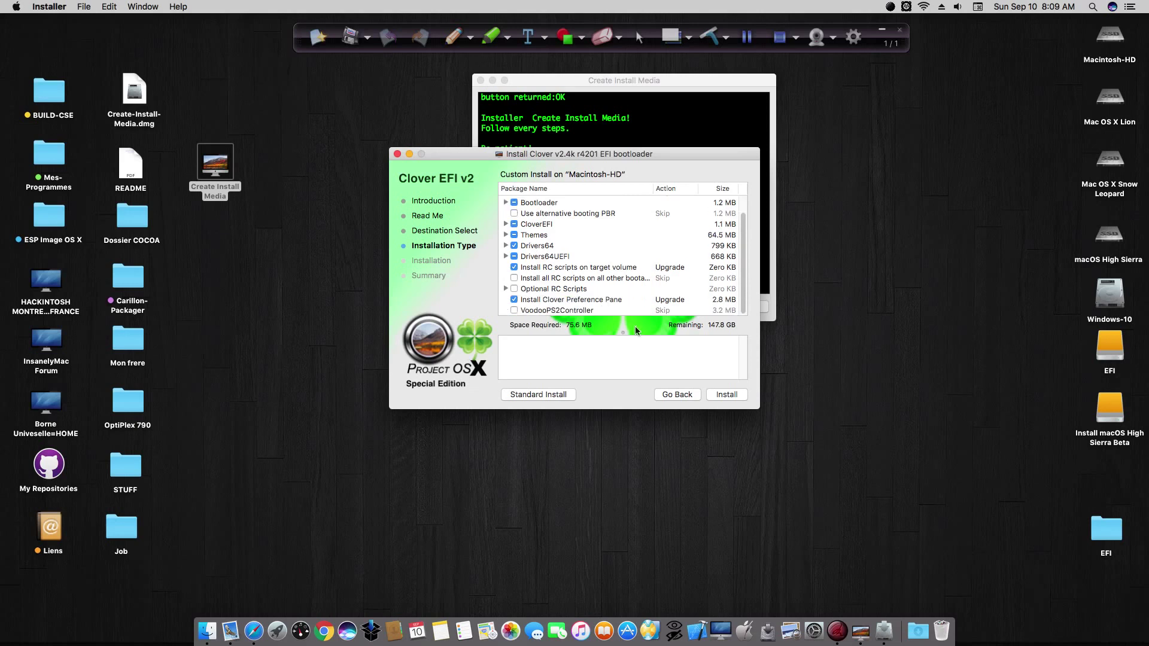
scroll(610, 299, up, 2)
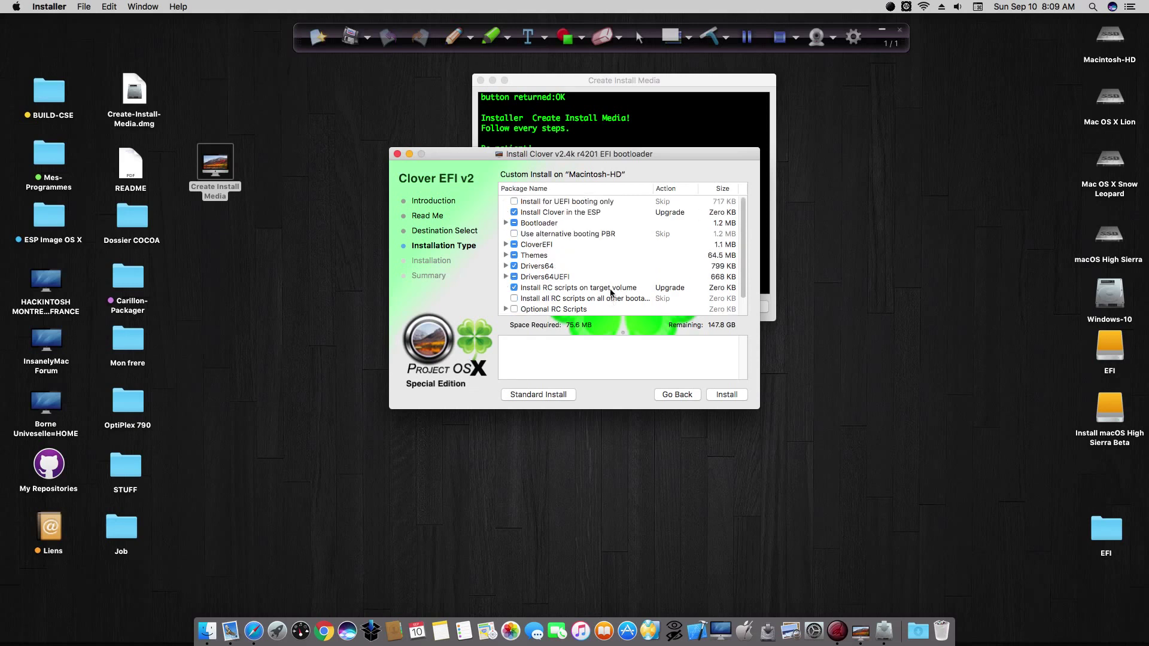
click(397, 155)
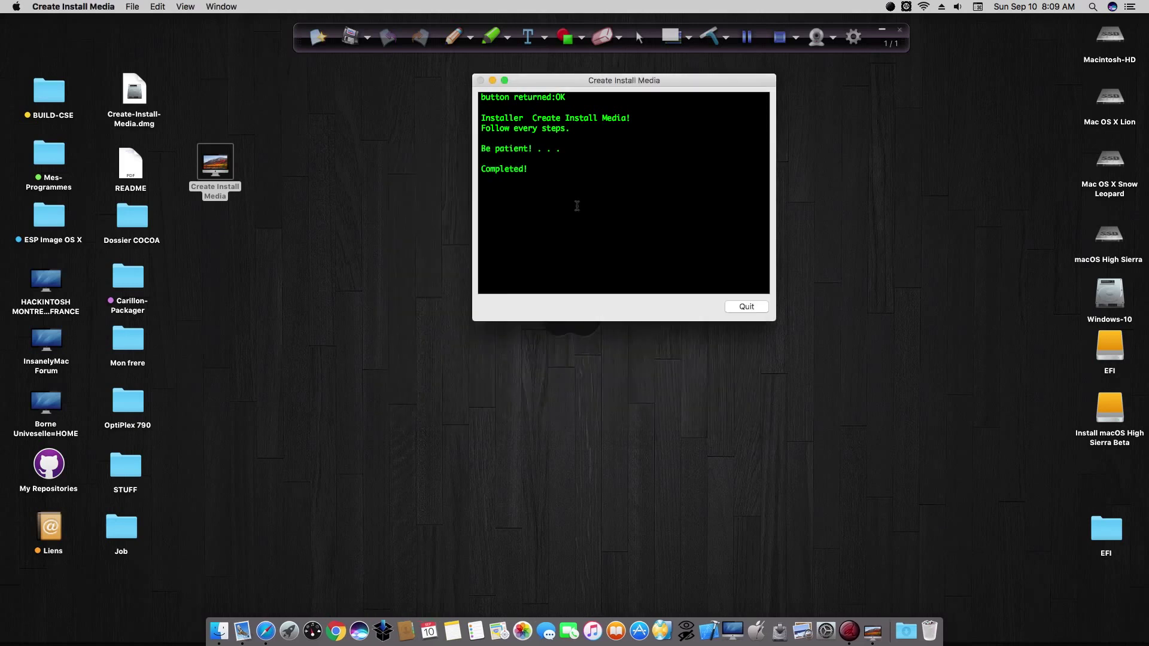
click(751, 307)
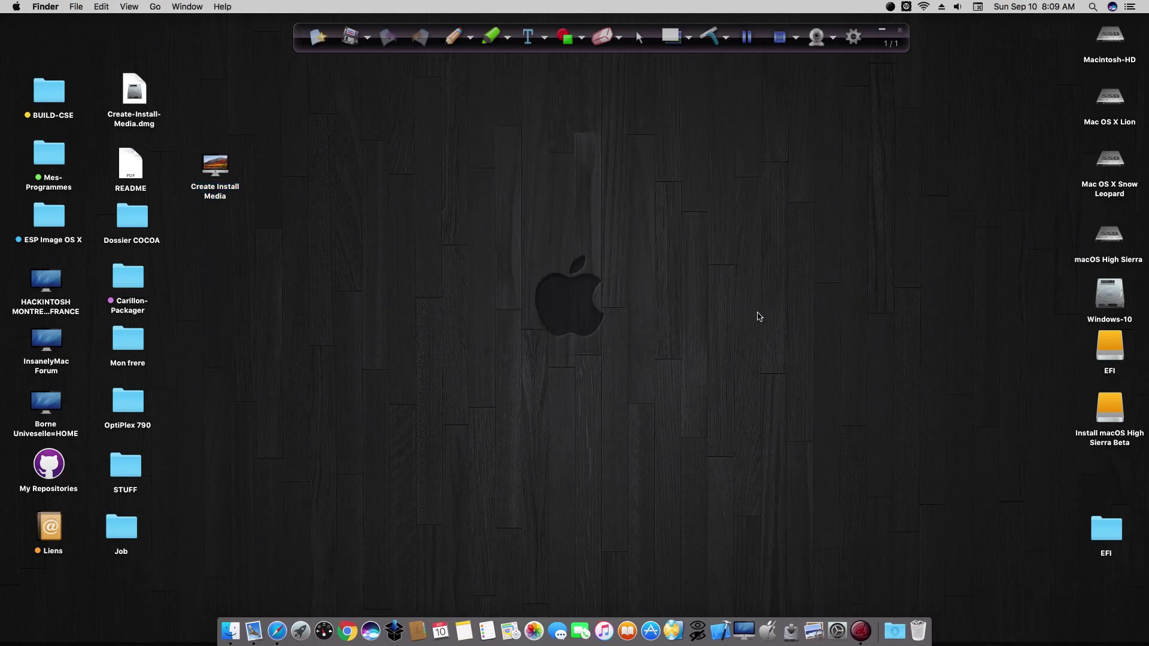